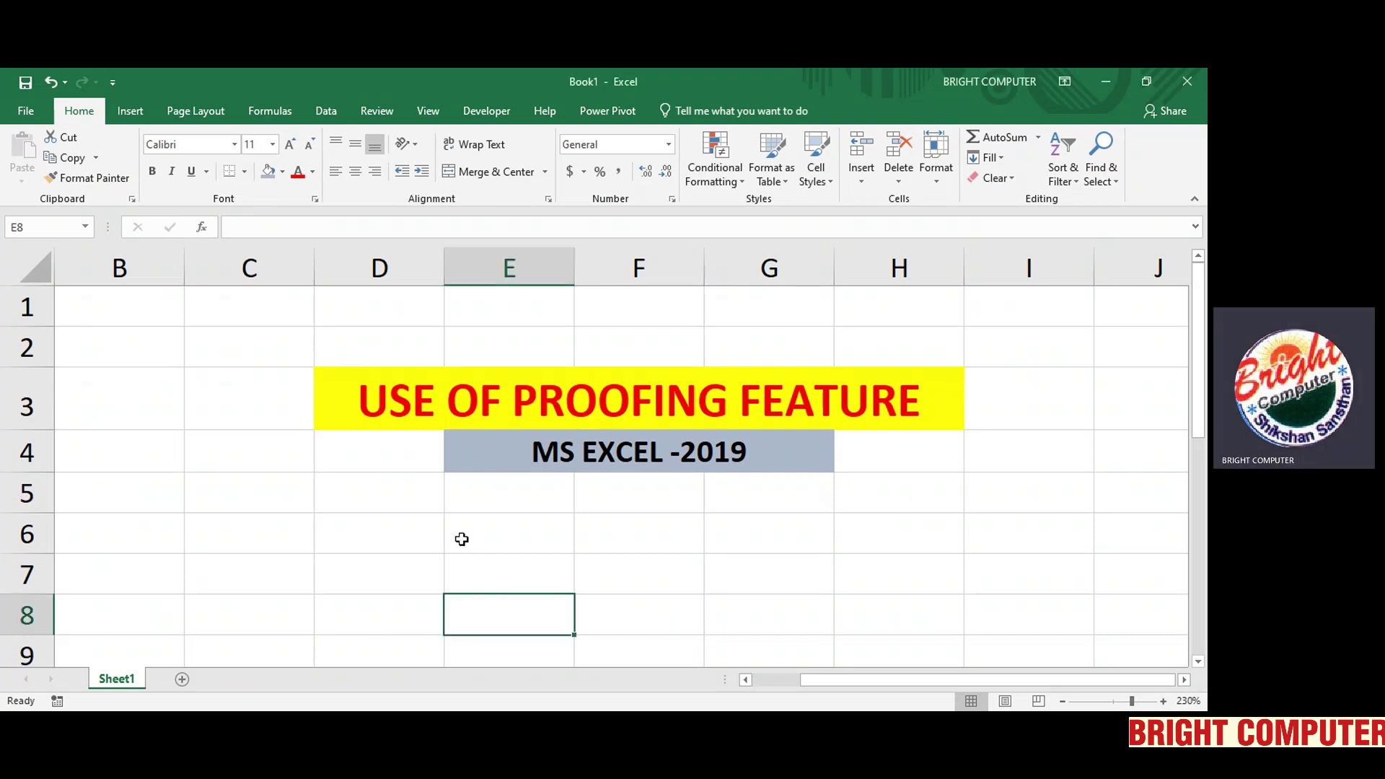
# Step: Enter (C) in E8 and (R) in E9 so AutoCorrect turns them into © and ®
pyautogui.write('(C')
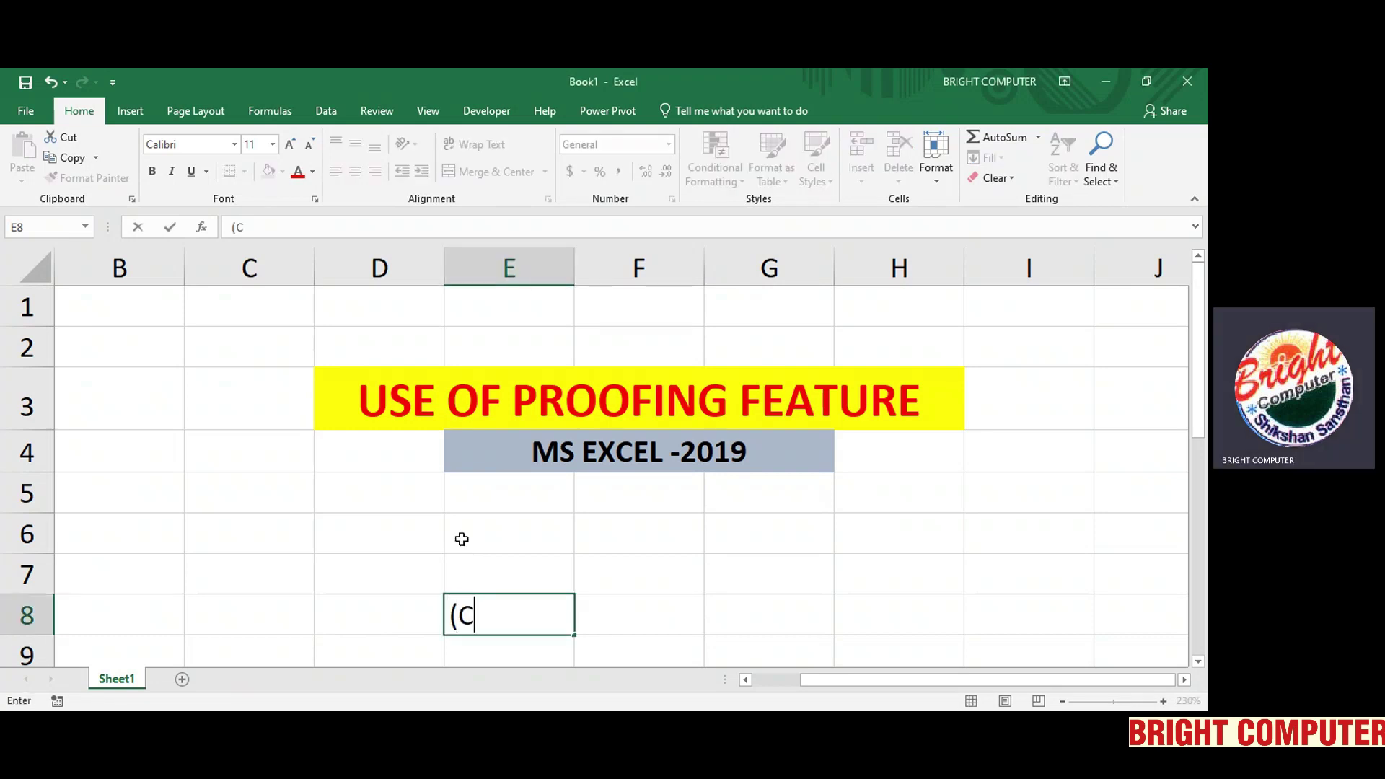
pyautogui.write(')')
pyautogui.press('Return')
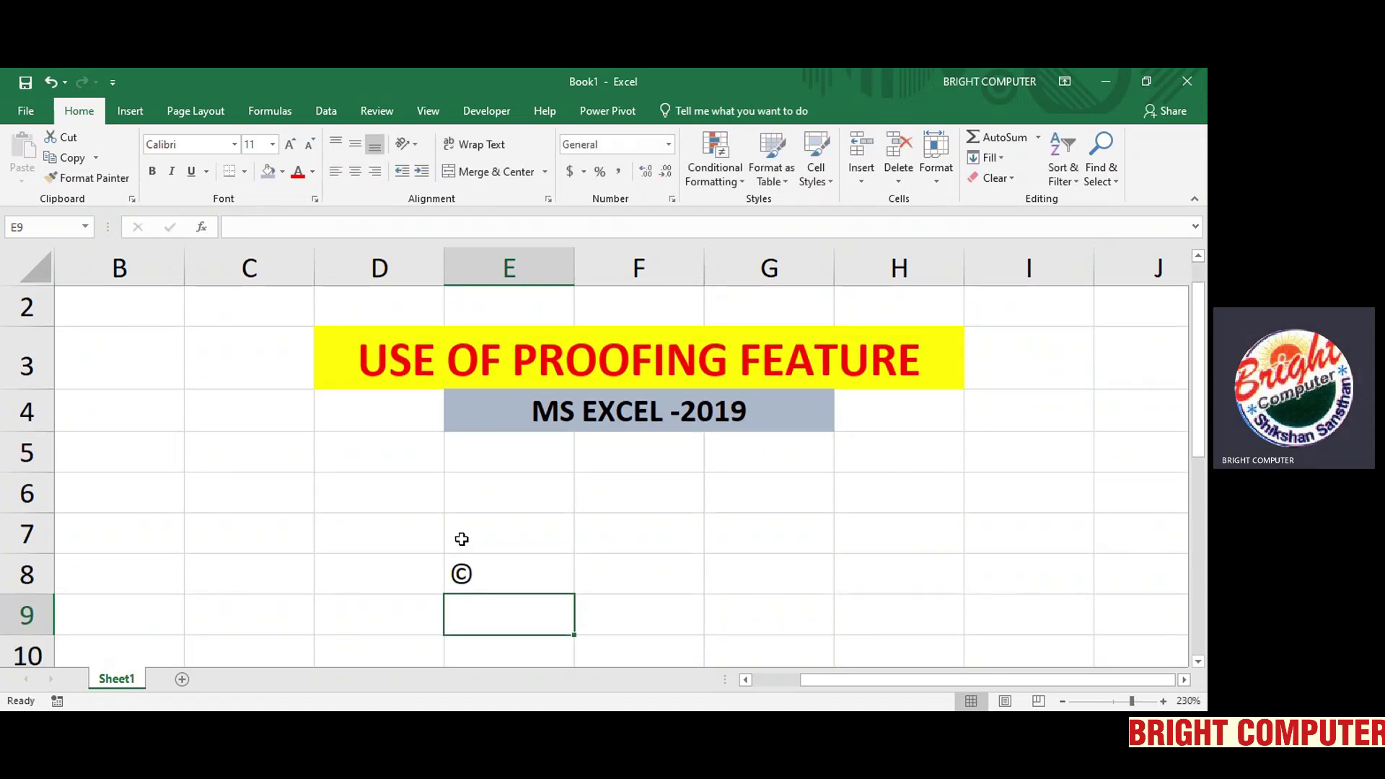
pyautogui.write('(R)')
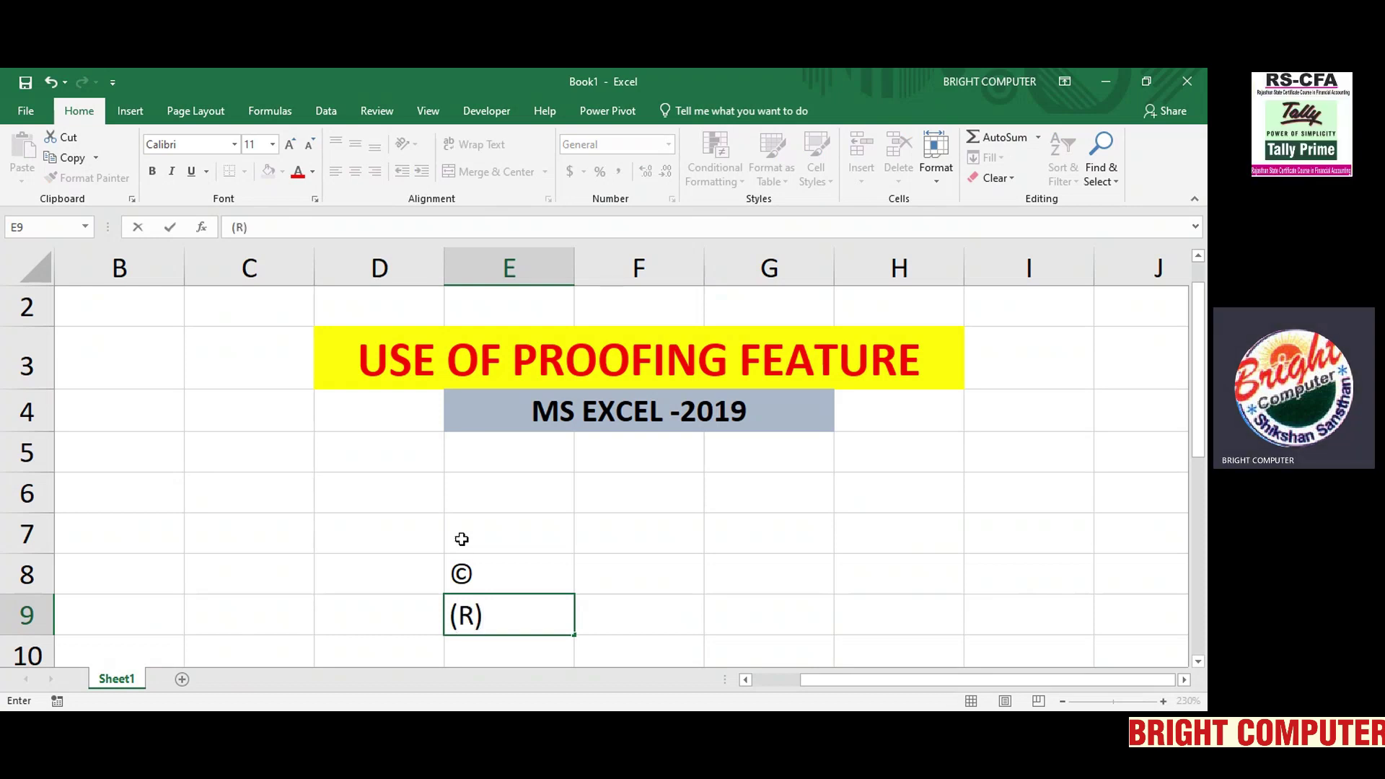
pyautogui.press('Return')
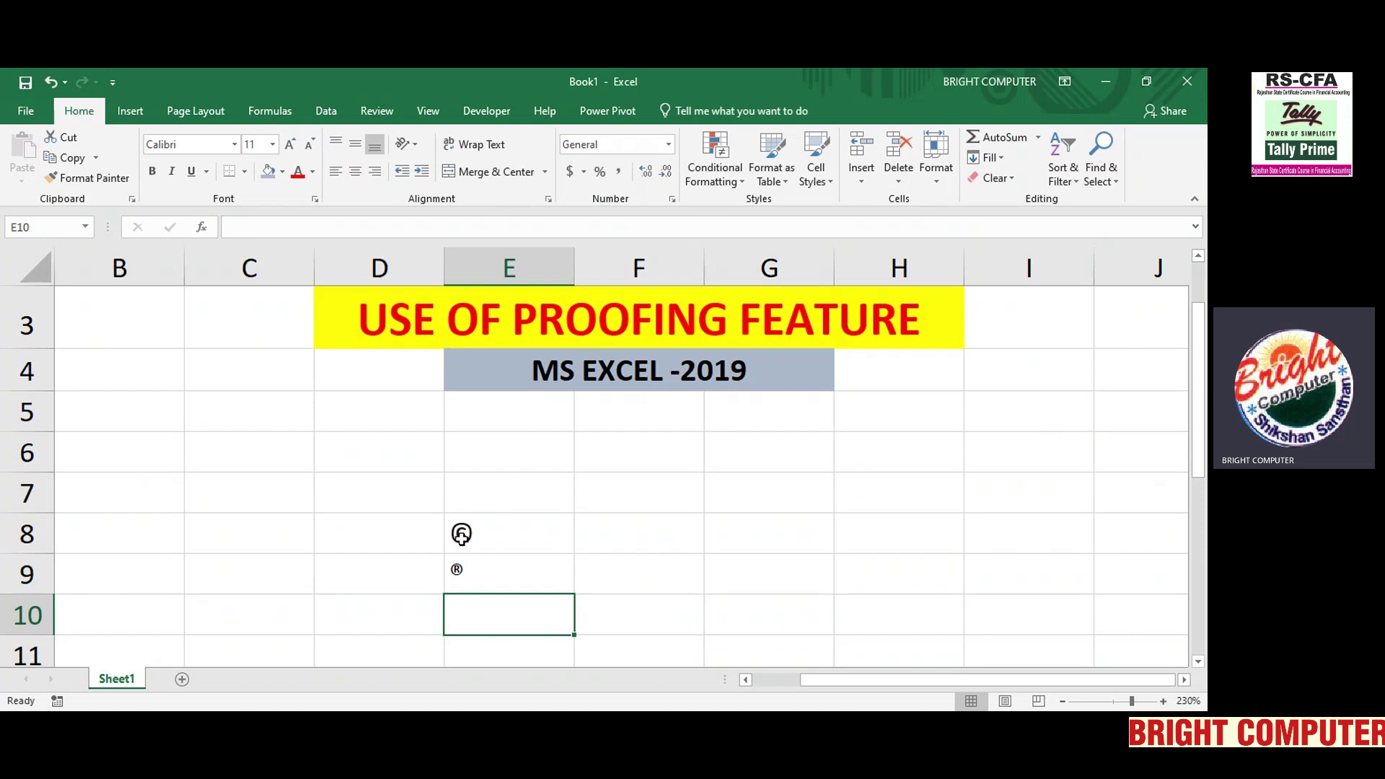
pyautogui.click(613, 530)
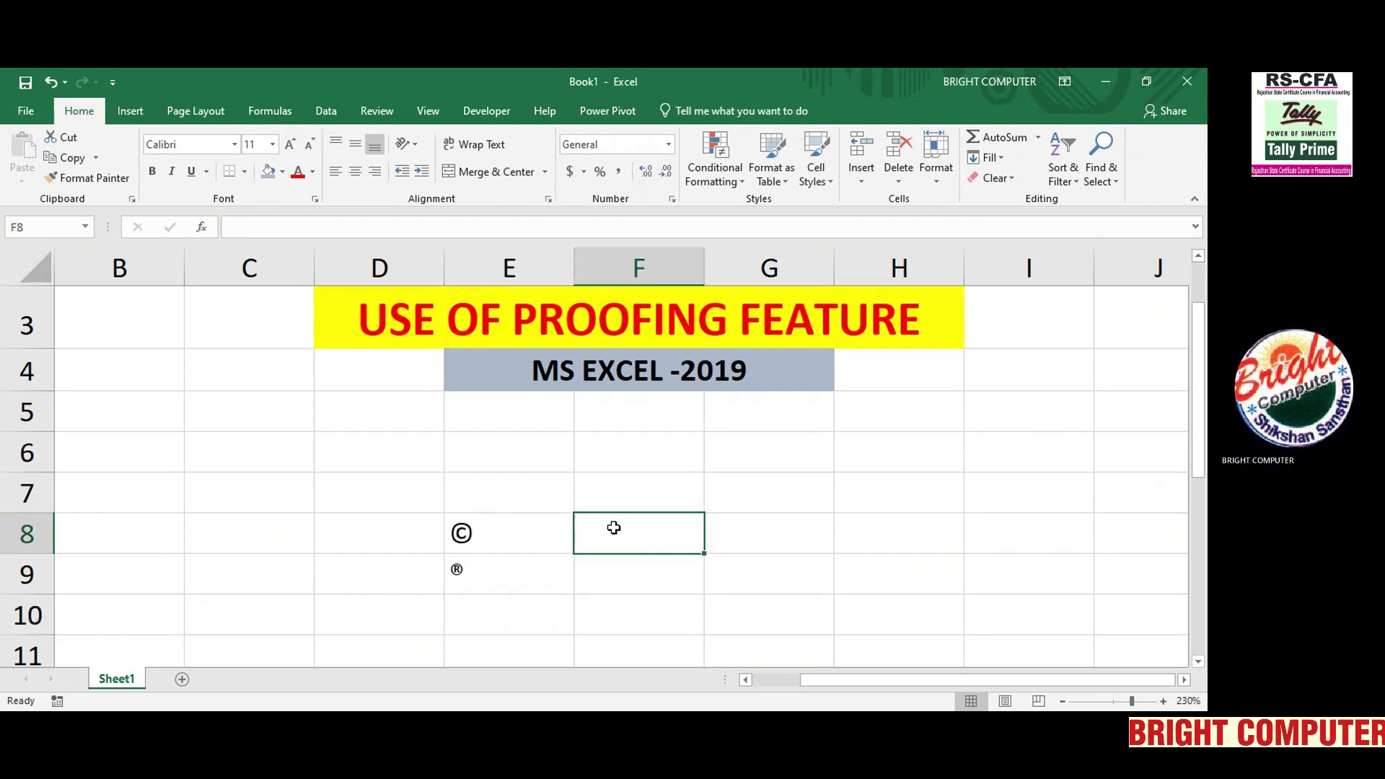
# Step: Enter VDU in F8 to see it become VISUAL DISPLAY UNIT, then delete F8:G8
pyautogui.write('VDU')
pyautogui.press('Return')
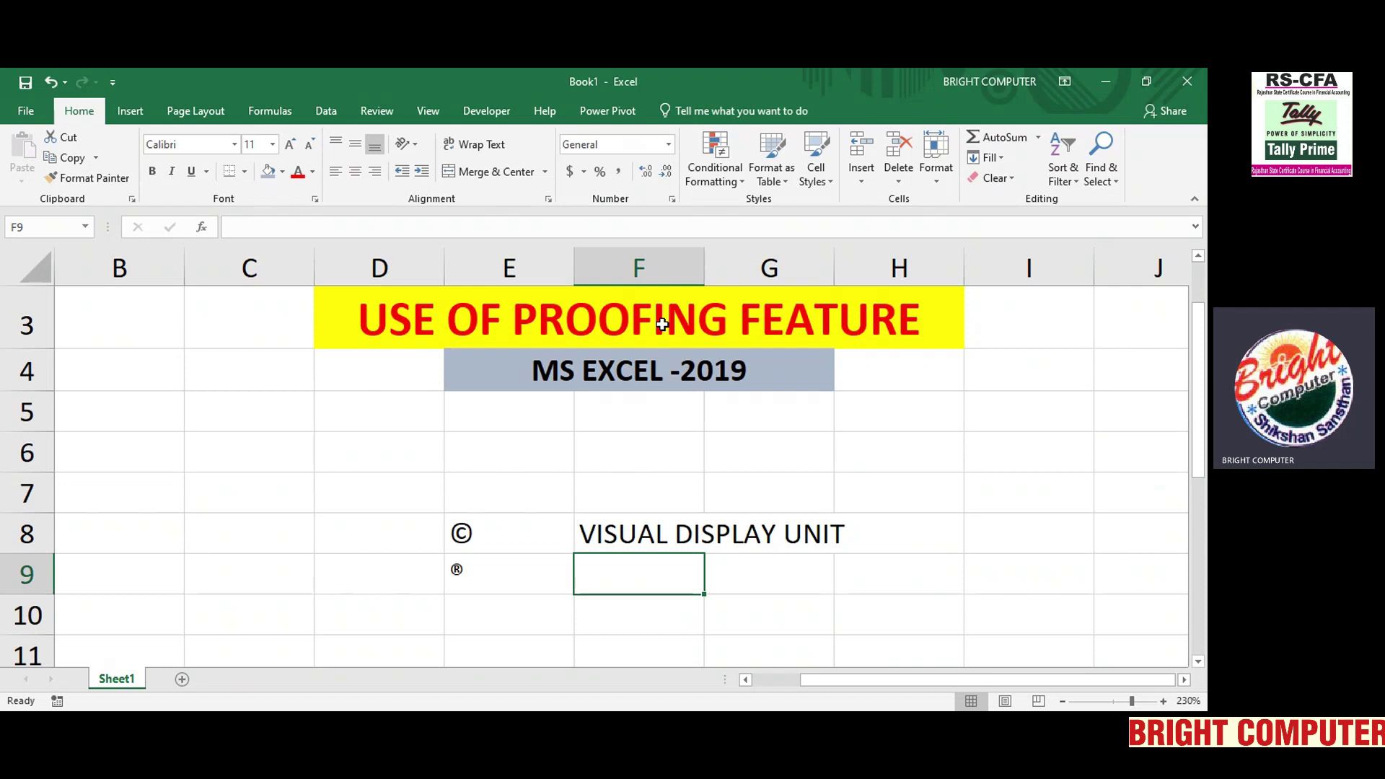
pyautogui.click(607, 536)
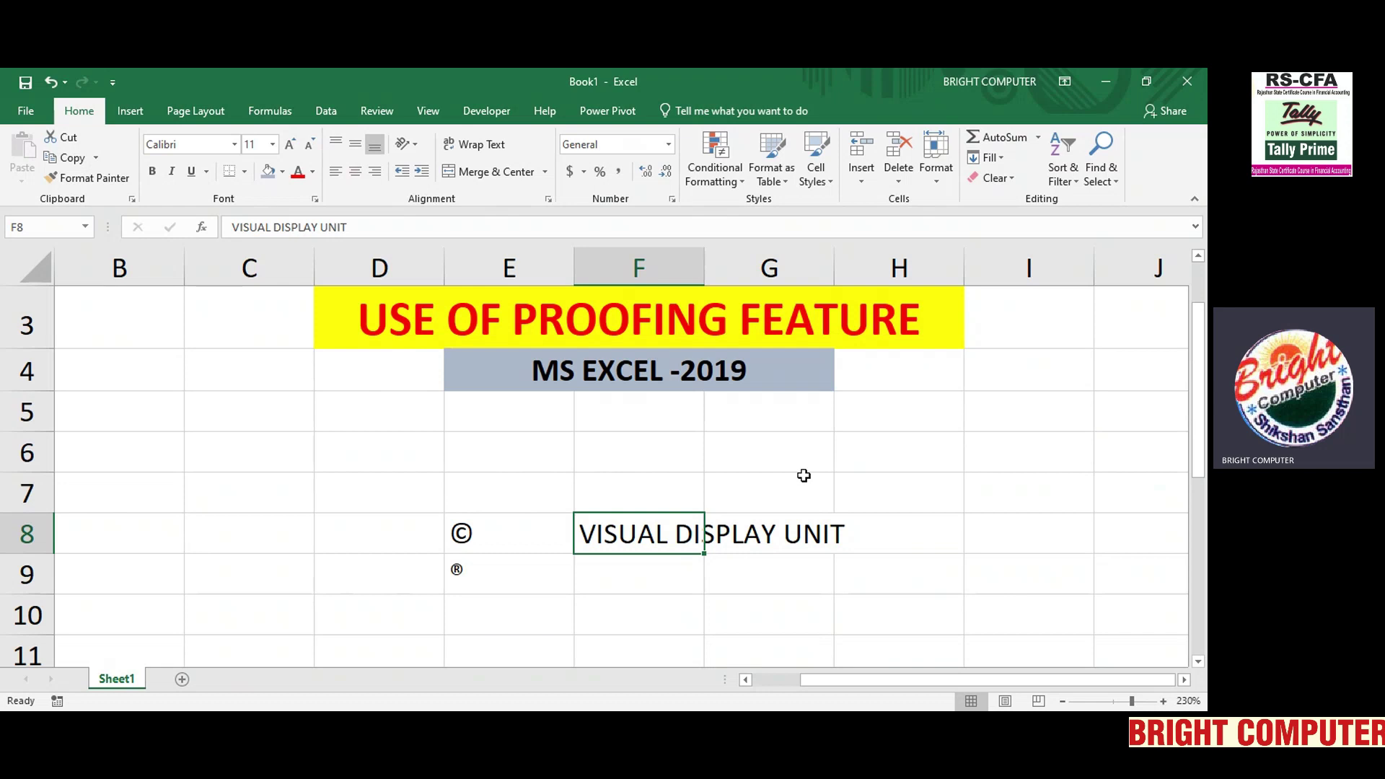
pyautogui.moveTo(603, 535); pyautogui.dragTo(835, 539)
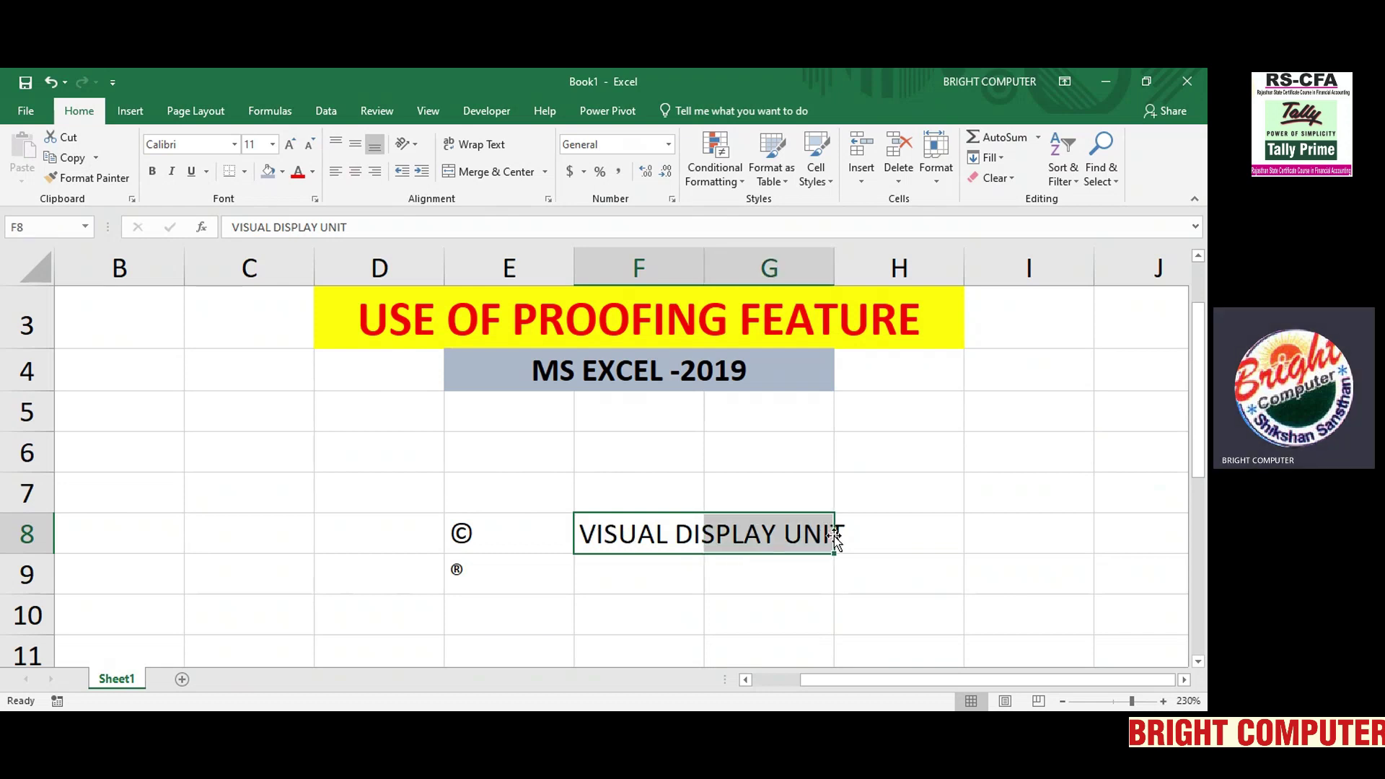
pyautogui.press('Delete')
# Step: Go to File > Options > Proofing and open the AutoCorrect Options dialog
pyautogui.click(24, 110)
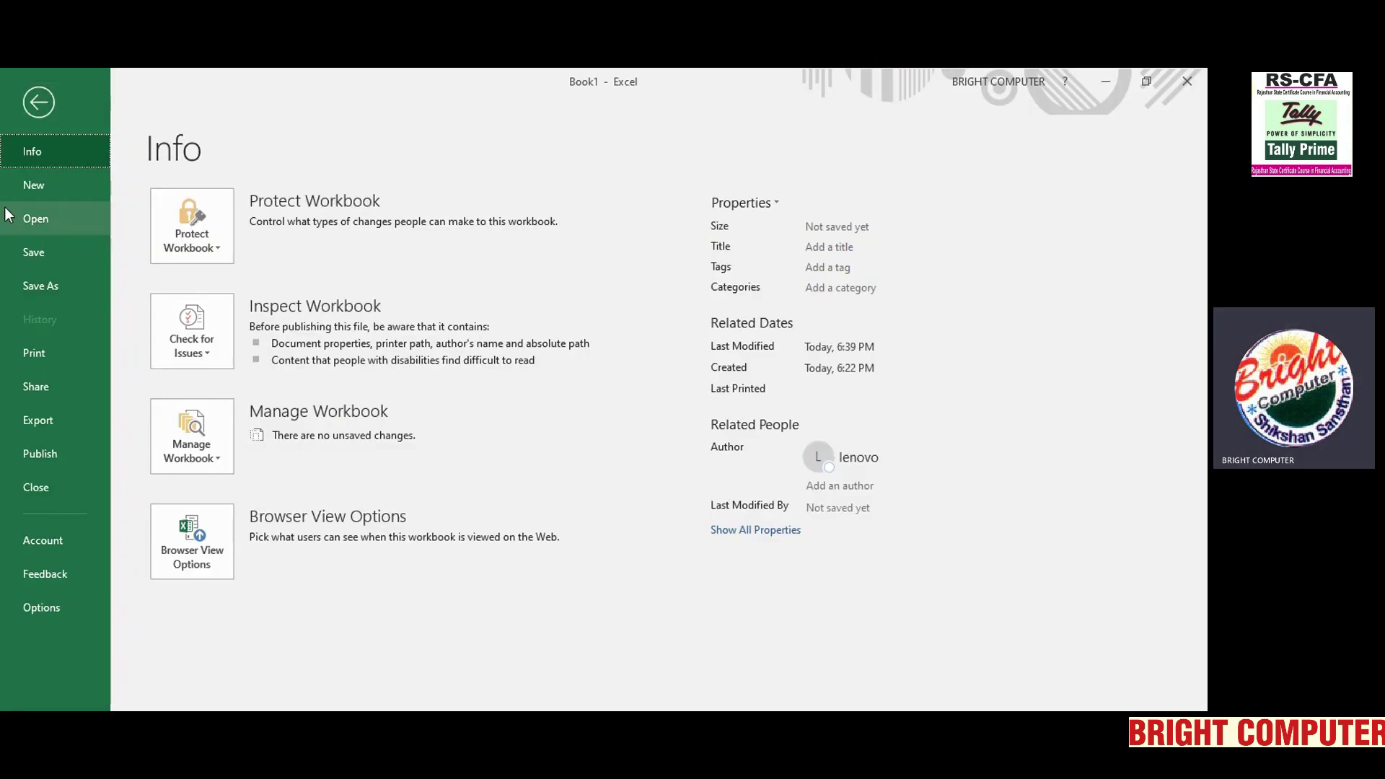
pyautogui.click(46, 608)
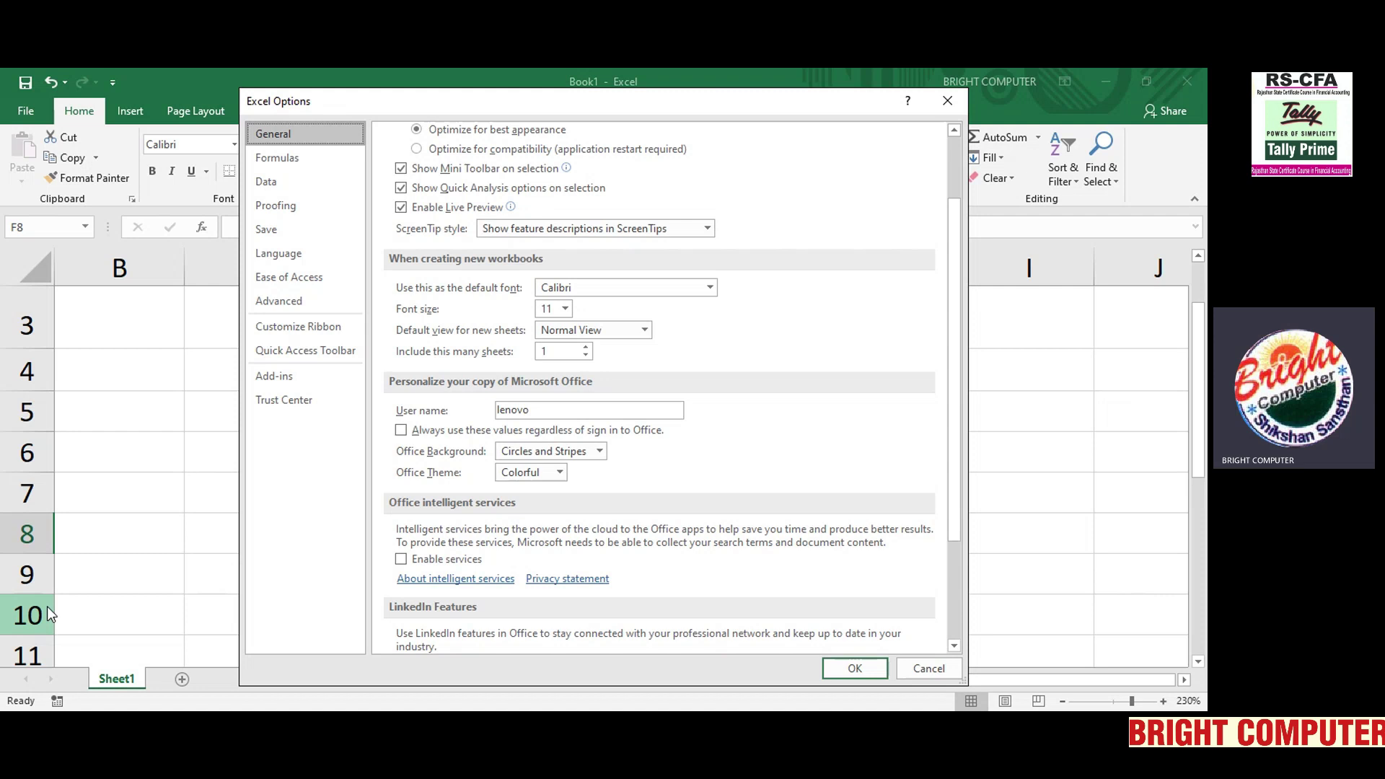
pyautogui.click(274, 205)
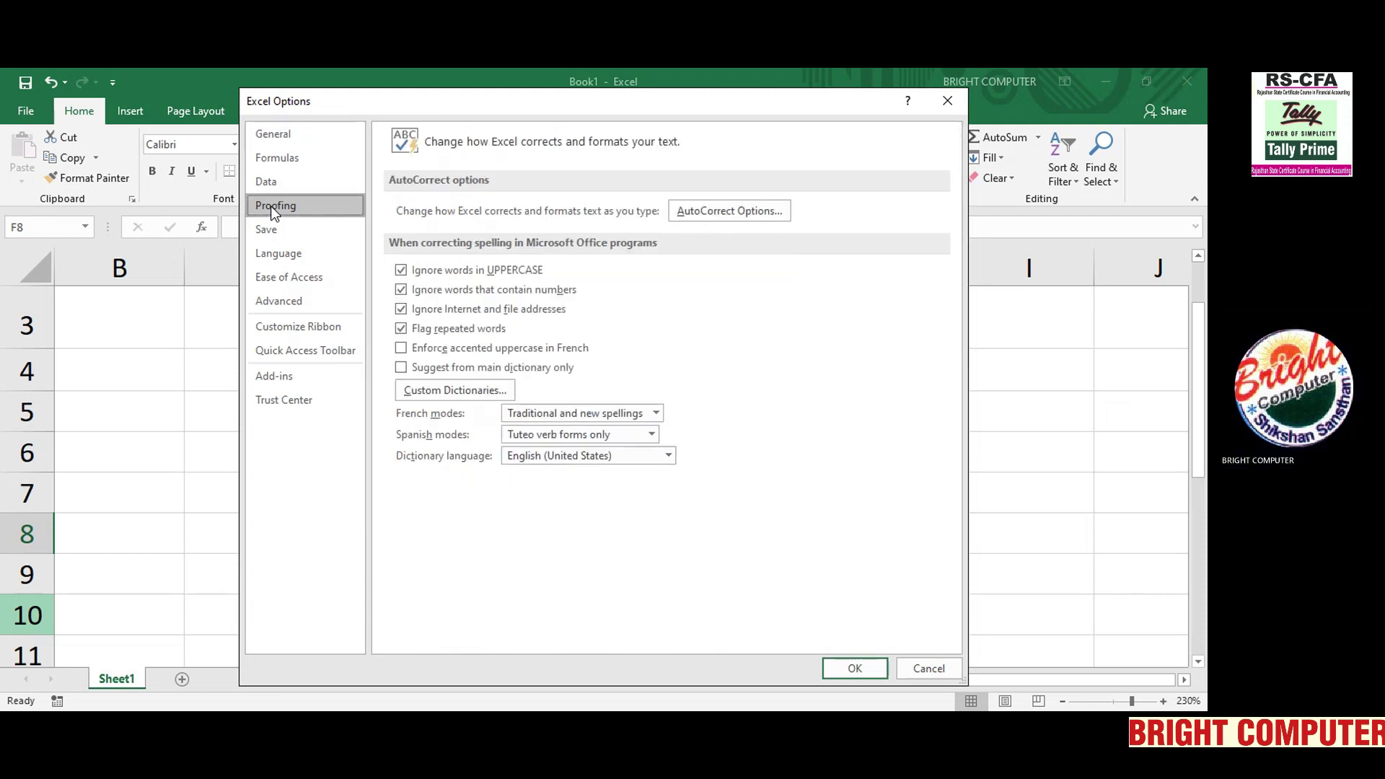
pyautogui.click(709, 216)
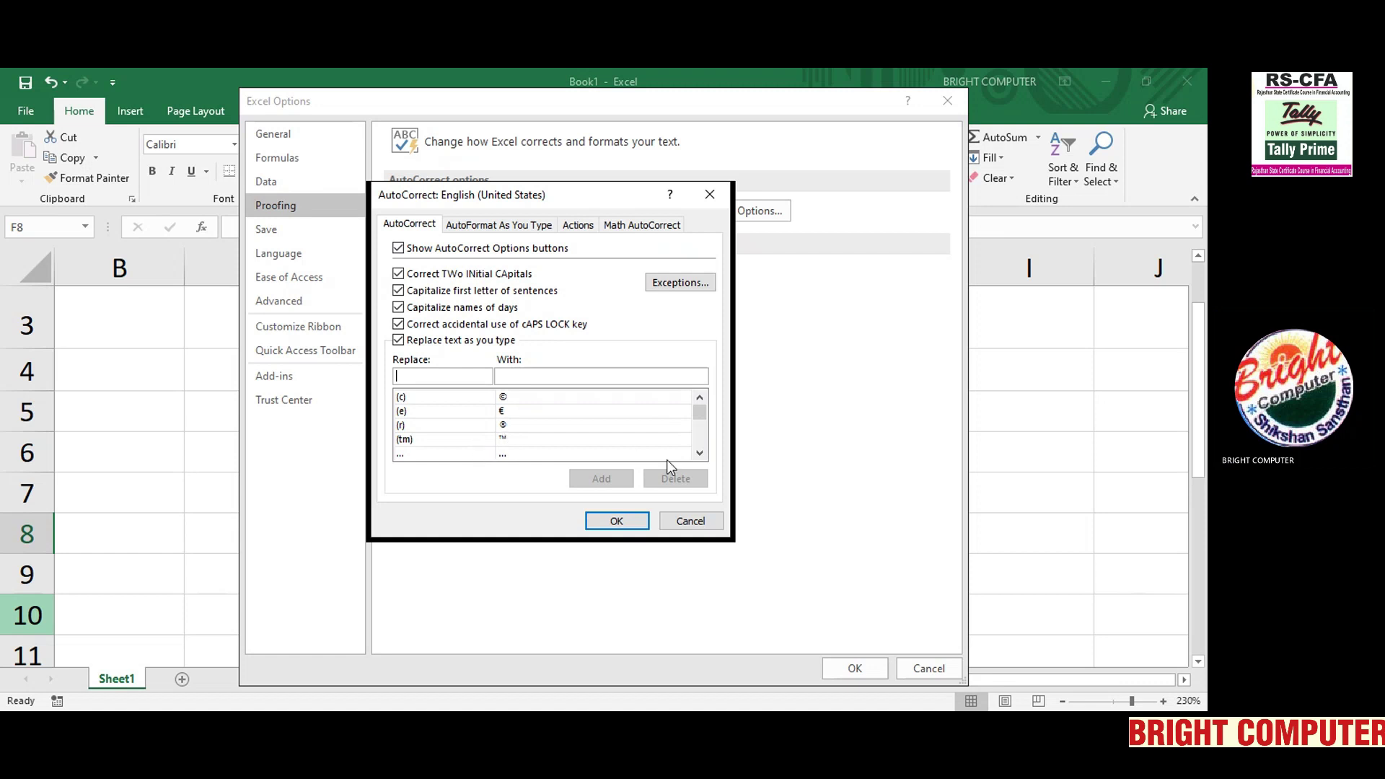
pyautogui.click(700, 453)
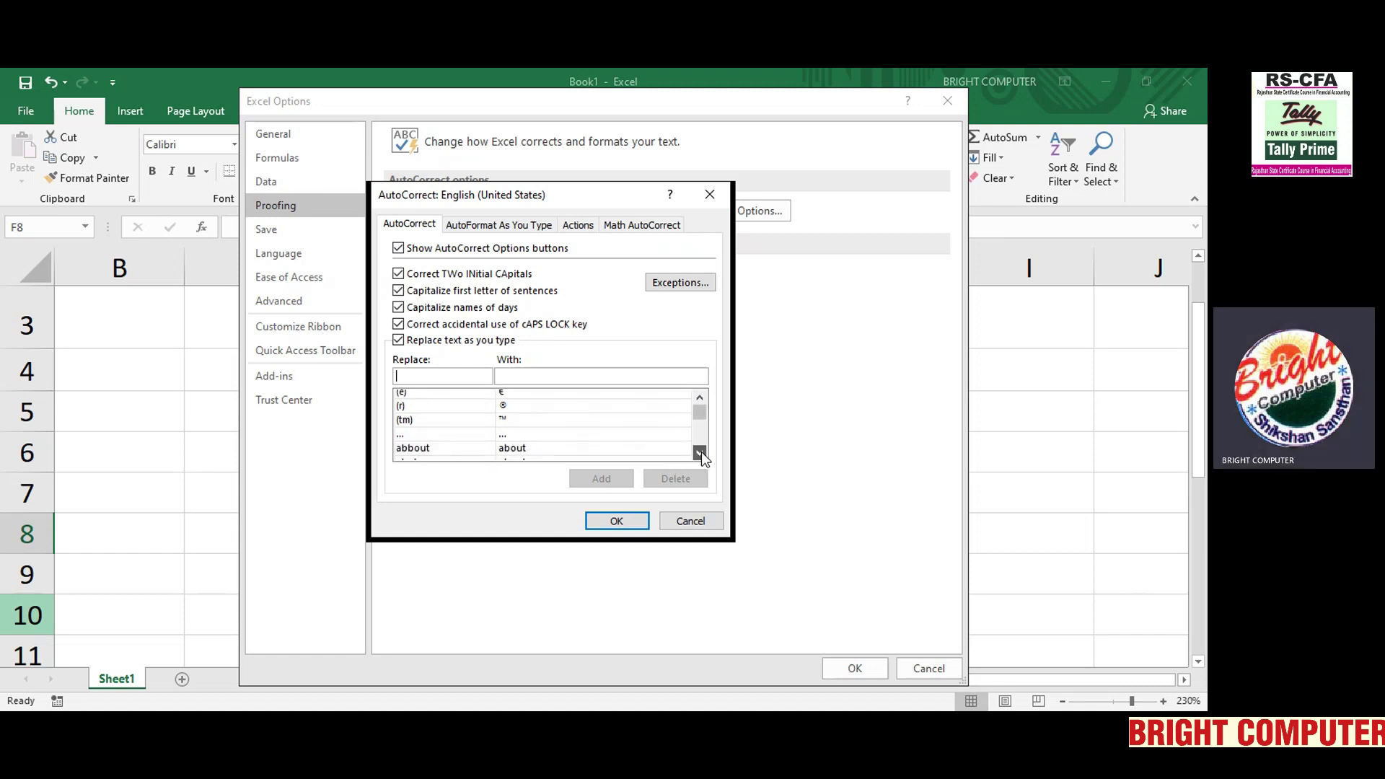
pyautogui.click(701, 452)
pyautogui.click(701, 452)
pyautogui.click(699, 452)
pyautogui.click(700, 453)
pyautogui.scroll(-1, 699, 452)
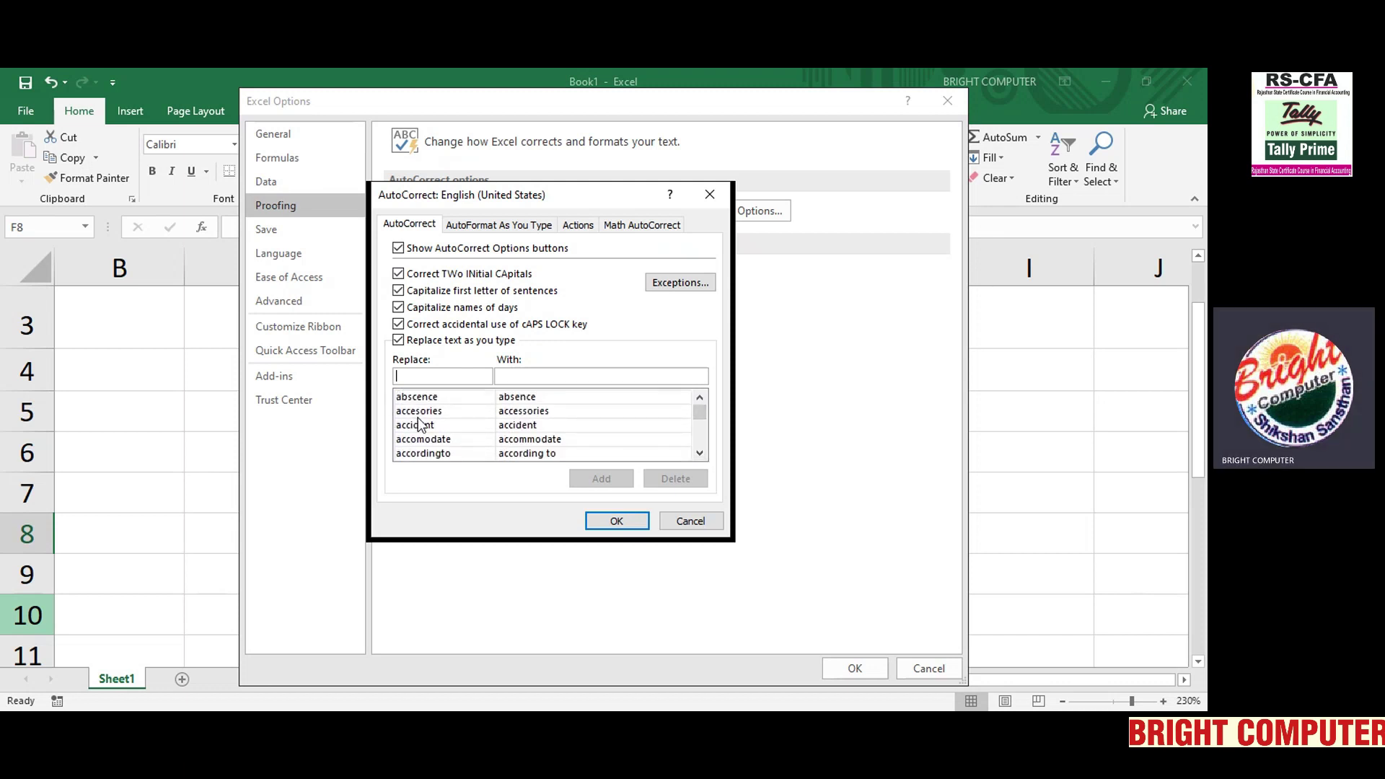
pyautogui.click(418, 412)
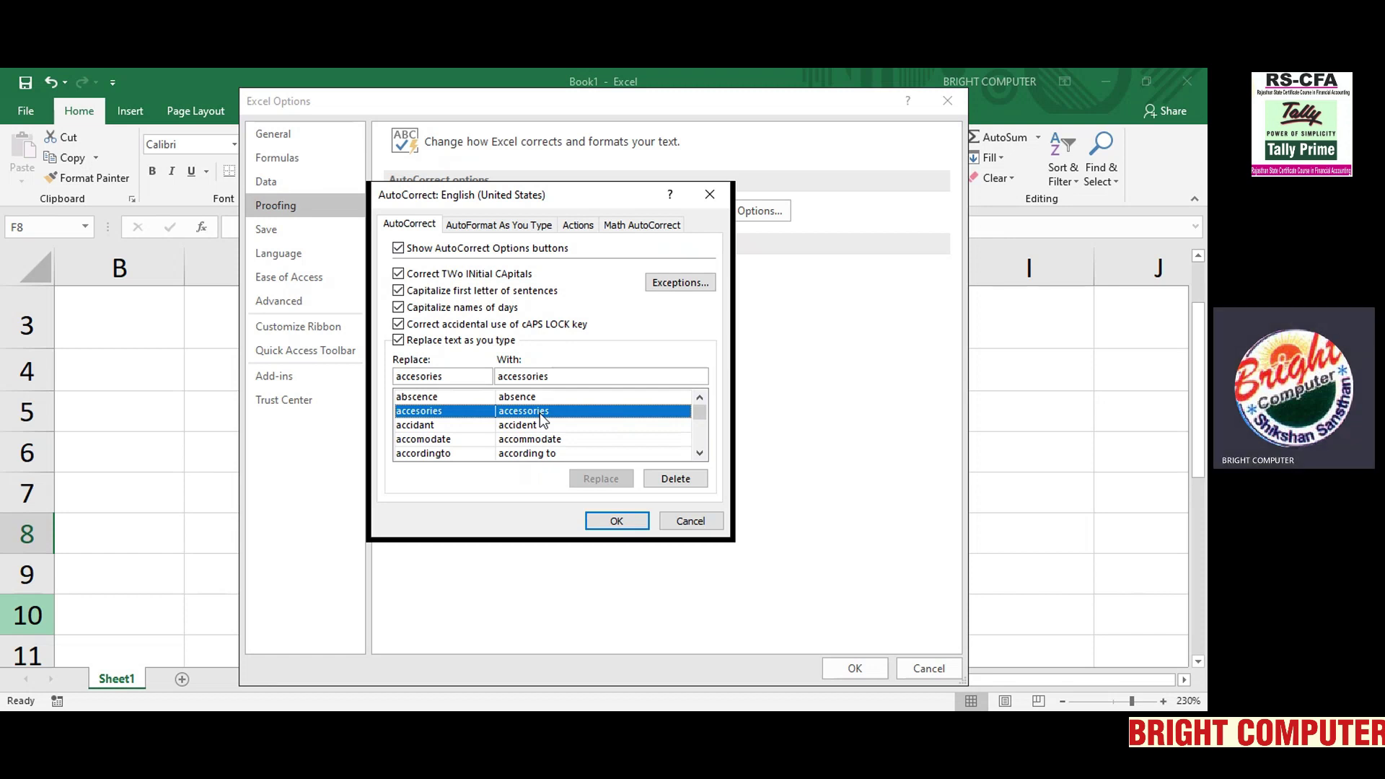
pyautogui.scroll(-2, 501, 427)
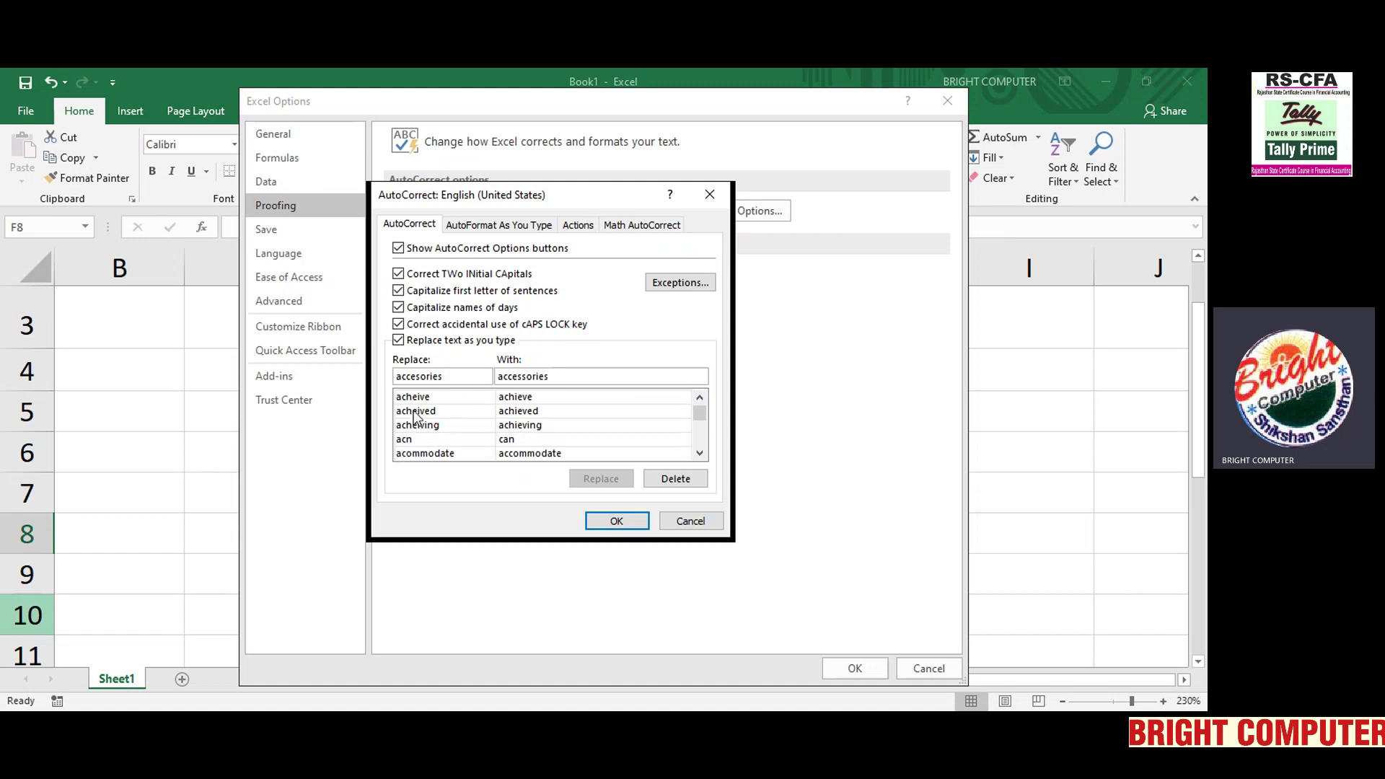
pyautogui.click(415, 411)
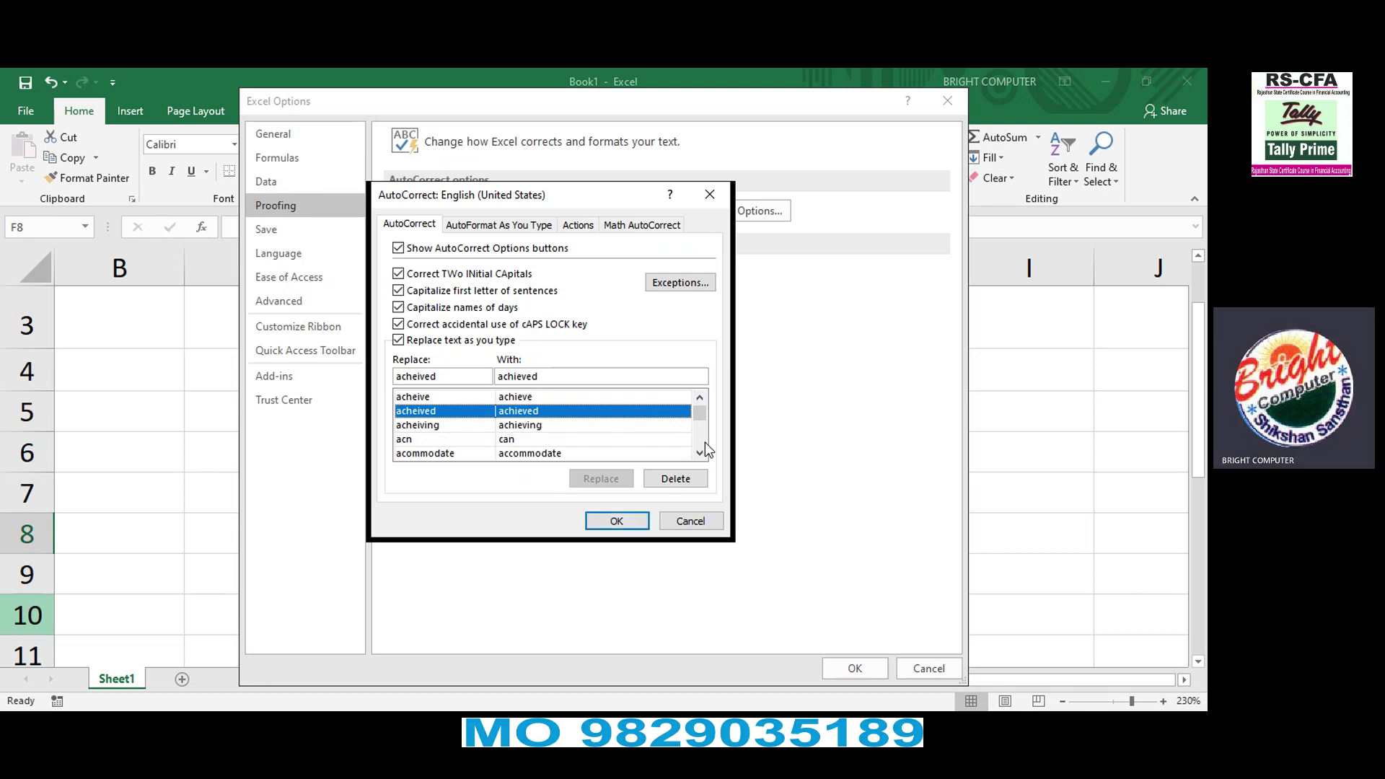
pyautogui.moveTo(703, 413); pyautogui.dragTo(700, 397)
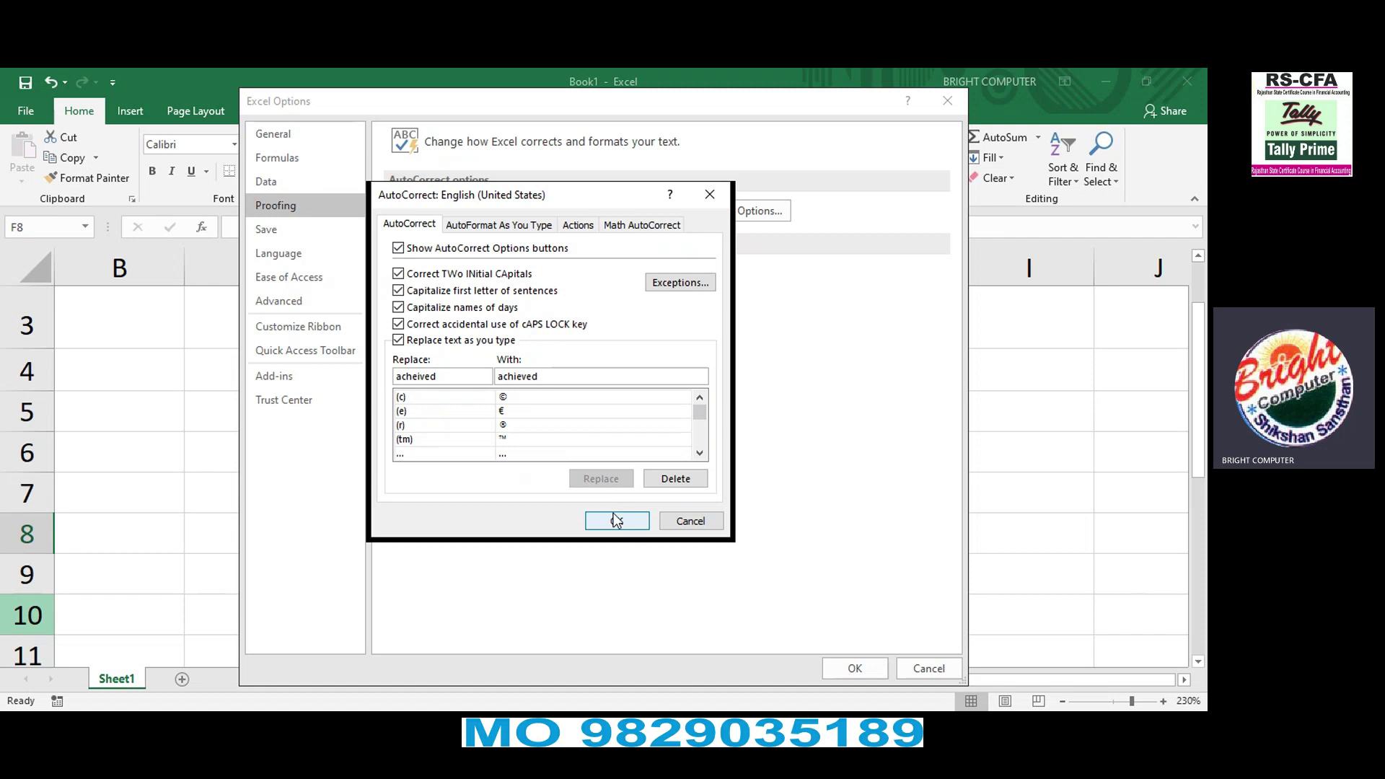
# Step: Add an AutoCorrect entry replacing CPU with CENTRAL PROCESSING UNIT
pyautogui.moveTo(459, 377); pyautogui.dragTo(377, 376)
pyautogui.write('CP')
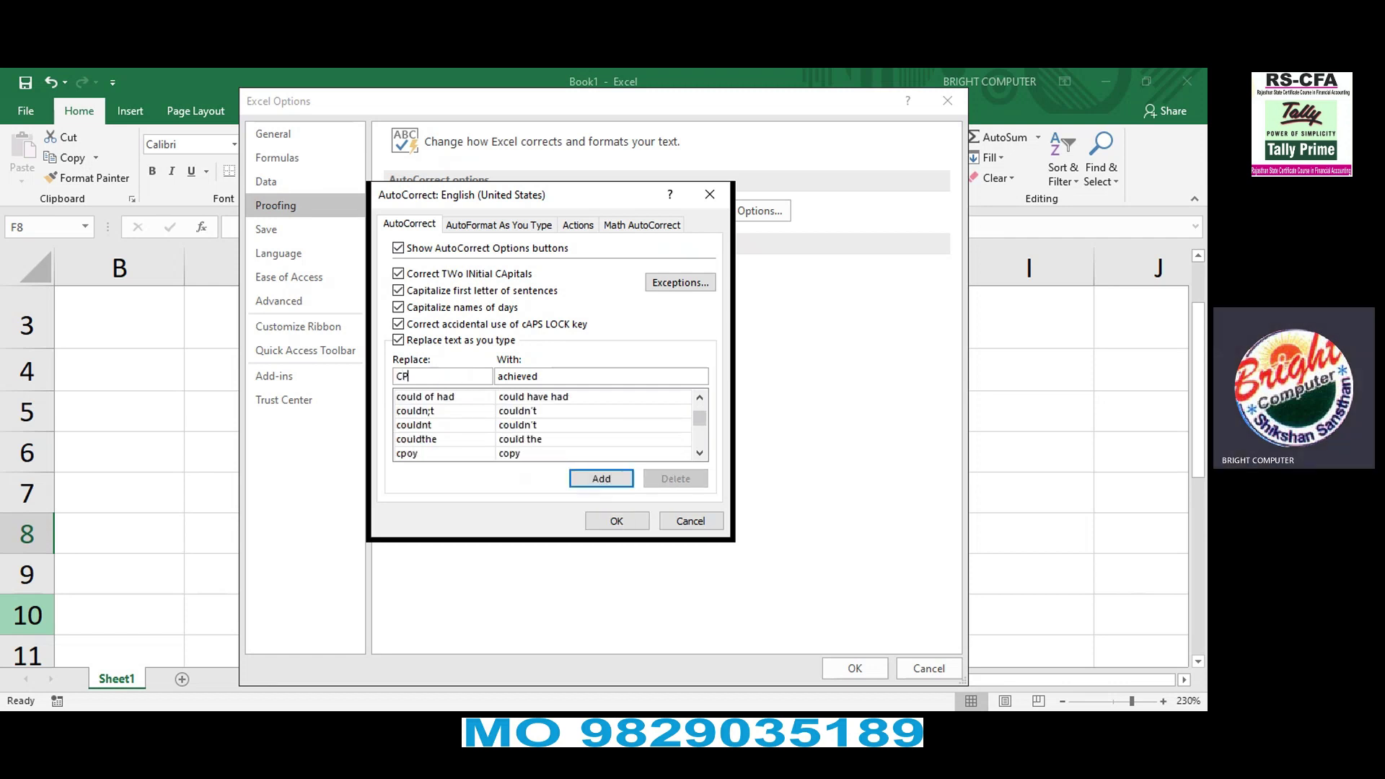
pyautogui.write('U')
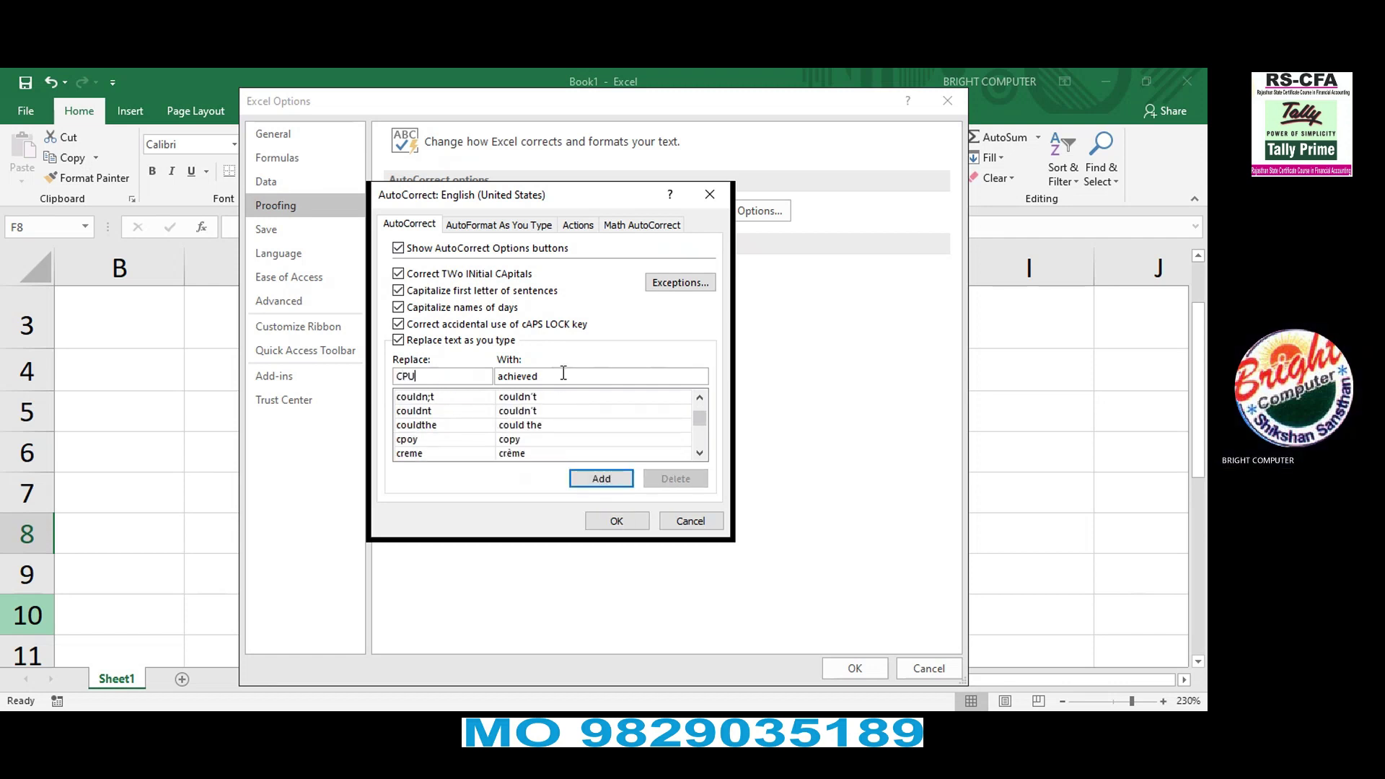
pyautogui.moveTo(563, 379); pyautogui.dragTo(496, 378)
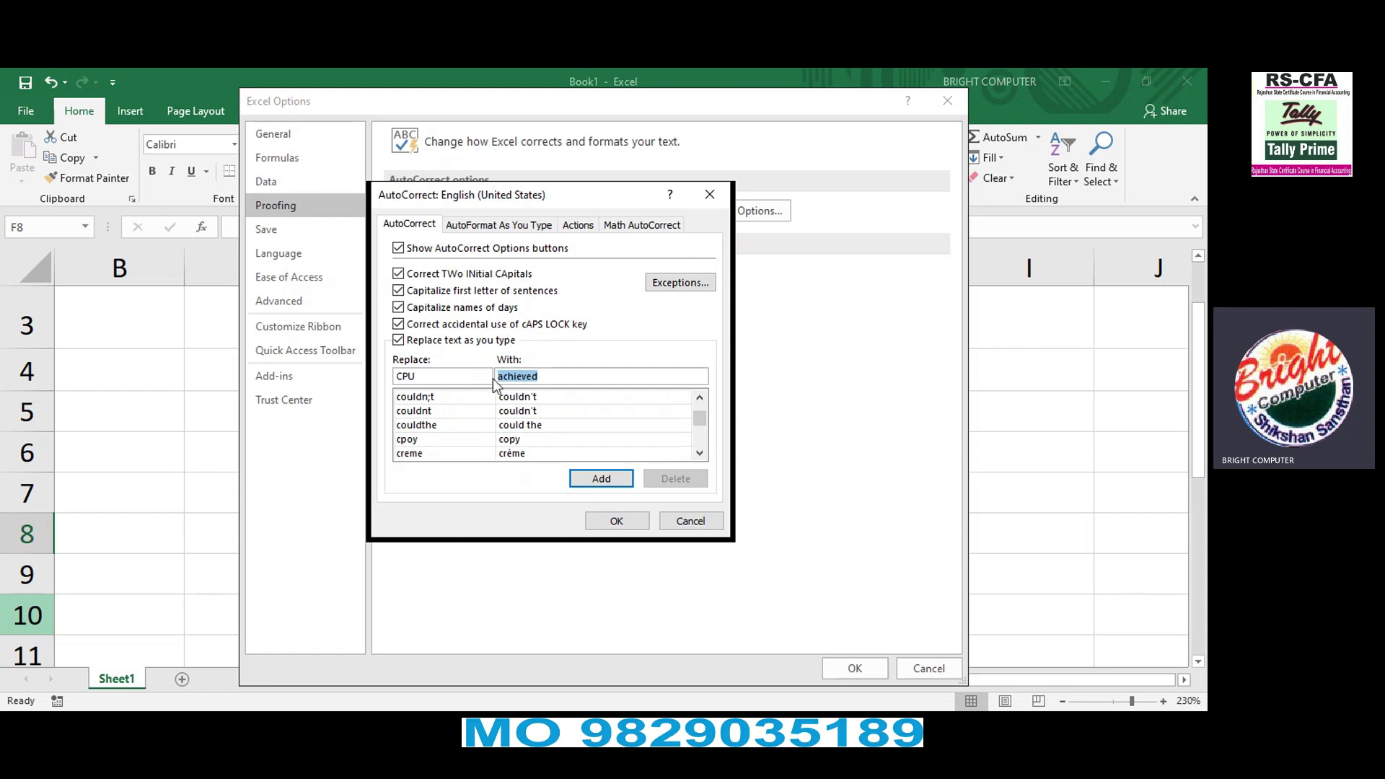
pyautogui.write('CENTRAL P')
pyautogui.write('ROCESSING ')
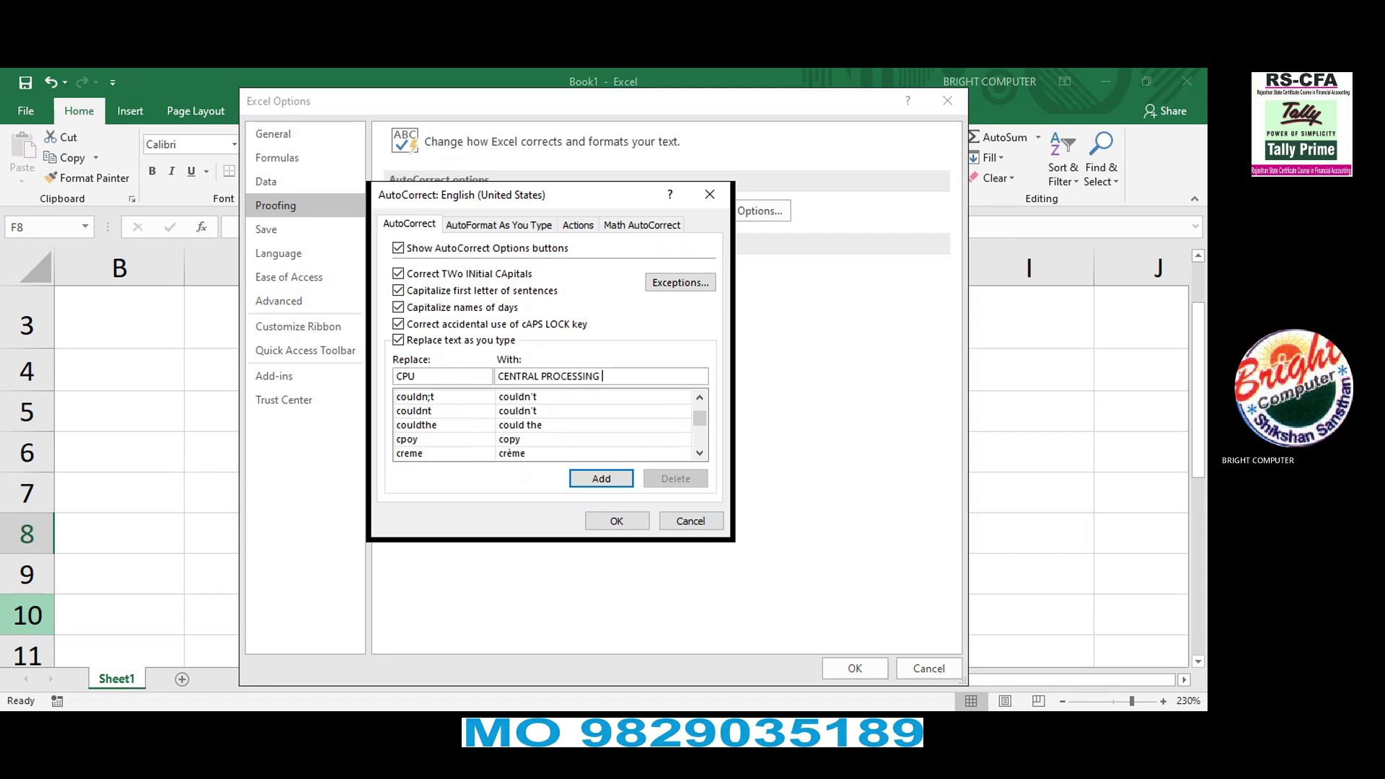
pyautogui.write('UNIT')
pyautogui.click(587, 477)
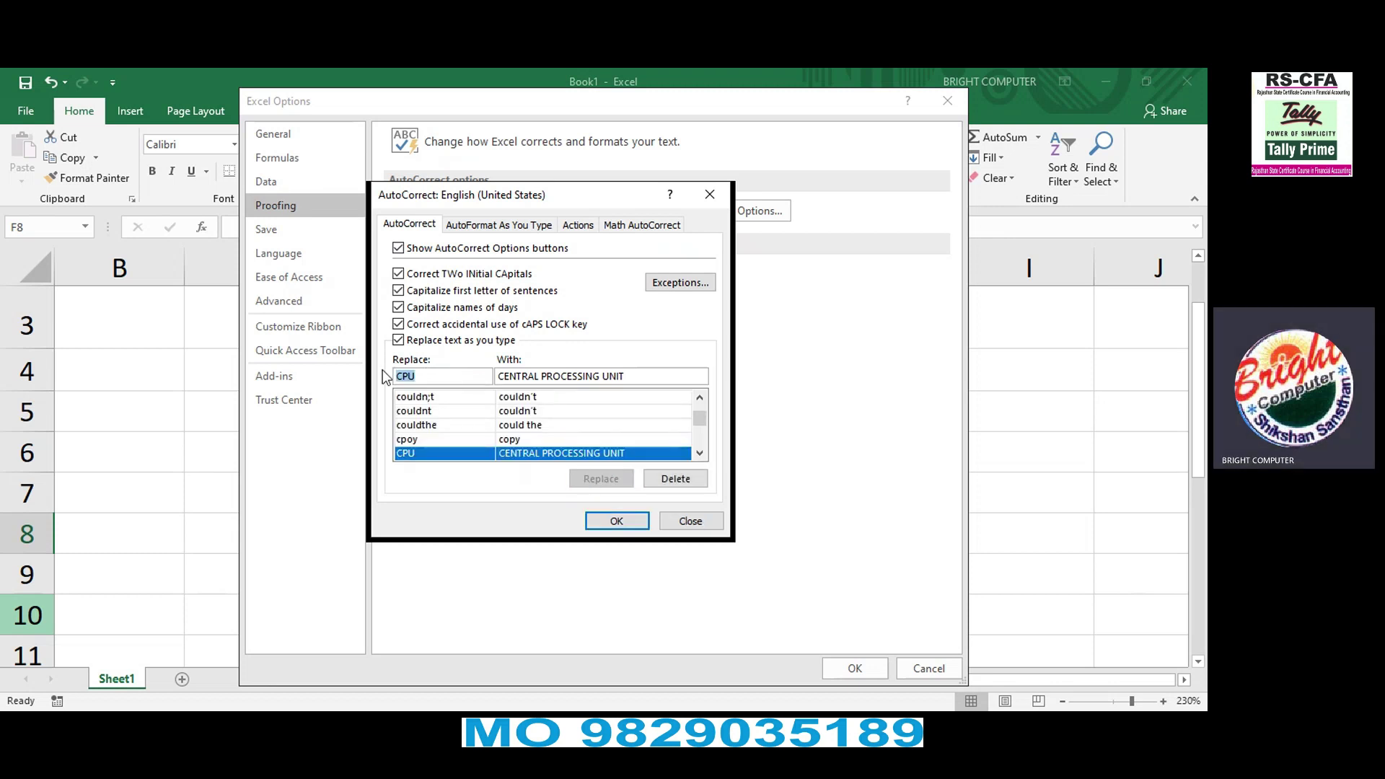
# Step: Redefine the KB entry to expand to KILO BYTE and confirm with OK
pyautogui.write('KB')
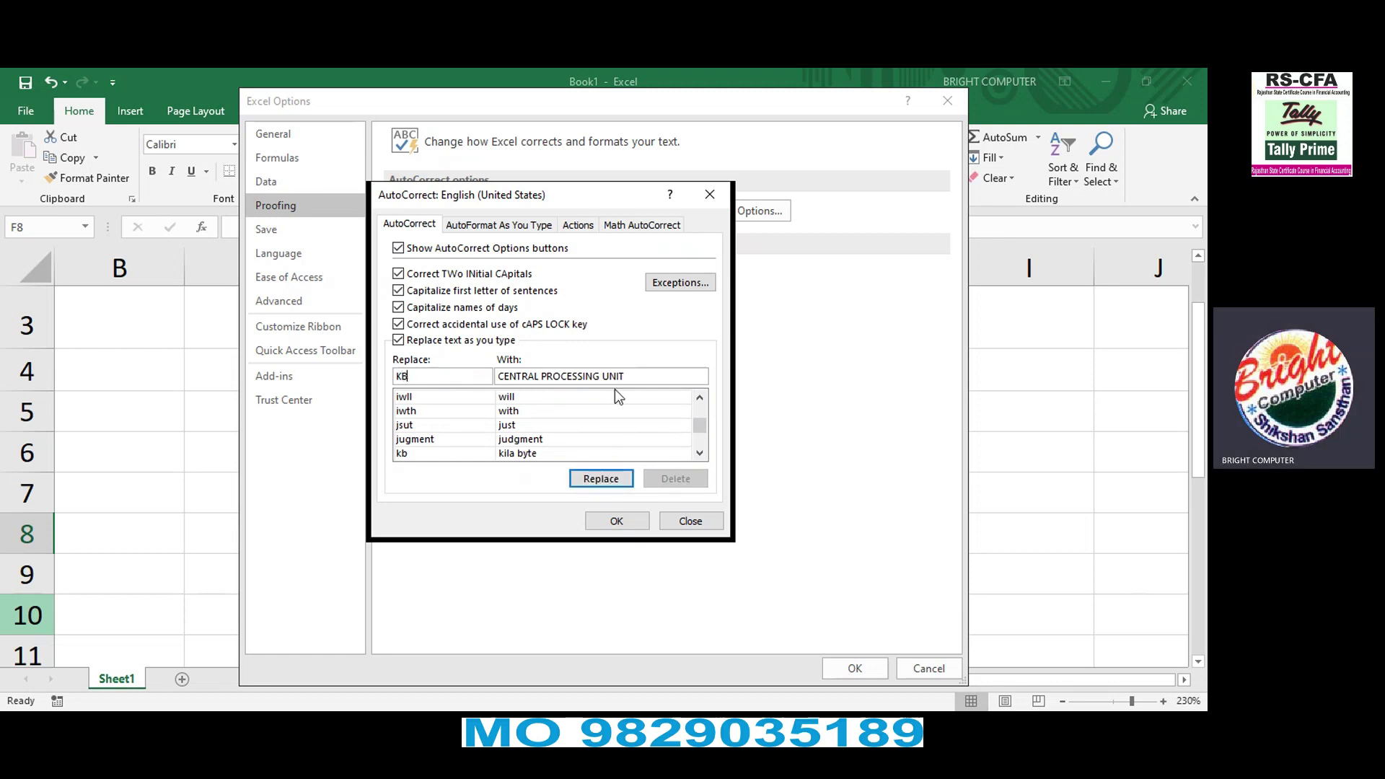
pyautogui.moveTo(627, 375); pyautogui.dragTo(478, 376)
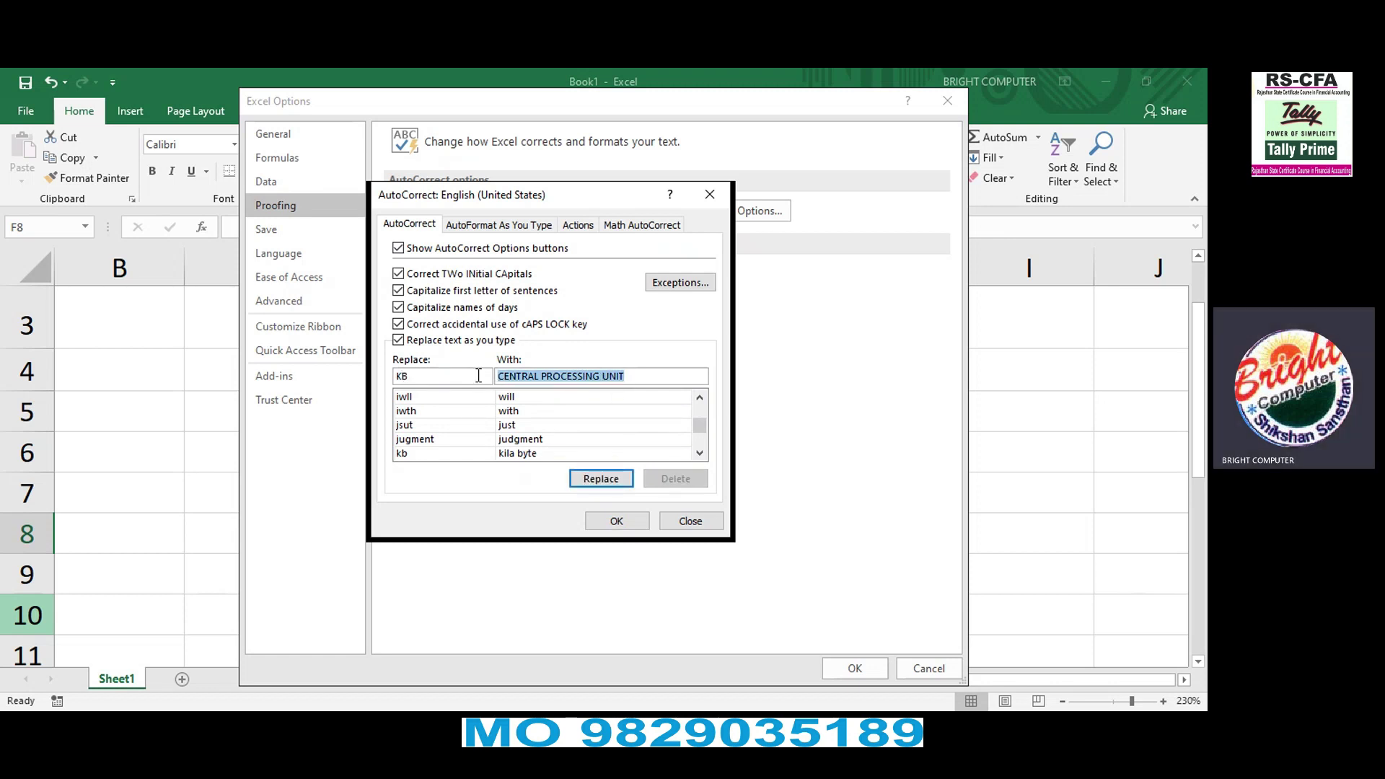
pyautogui.write('KILO')
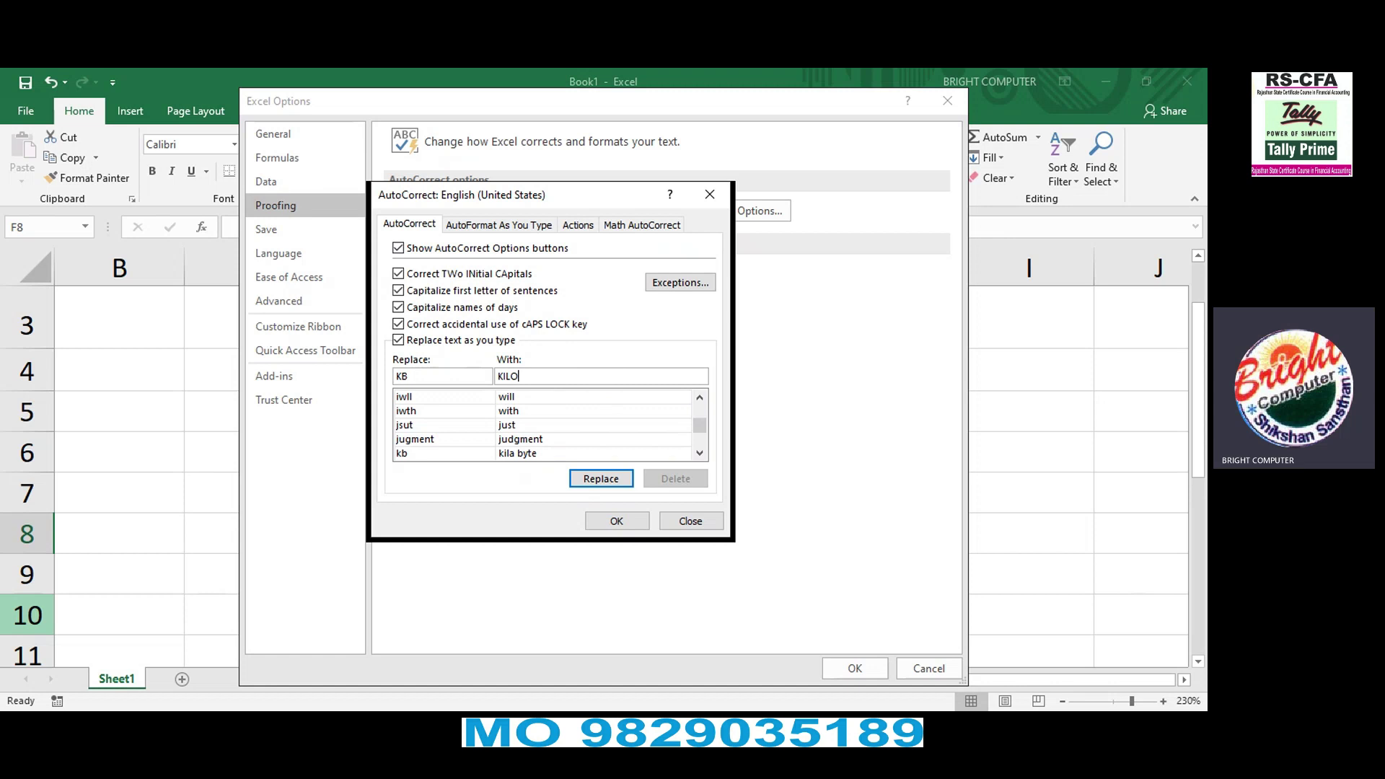
pyautogui.write(' BYTE')
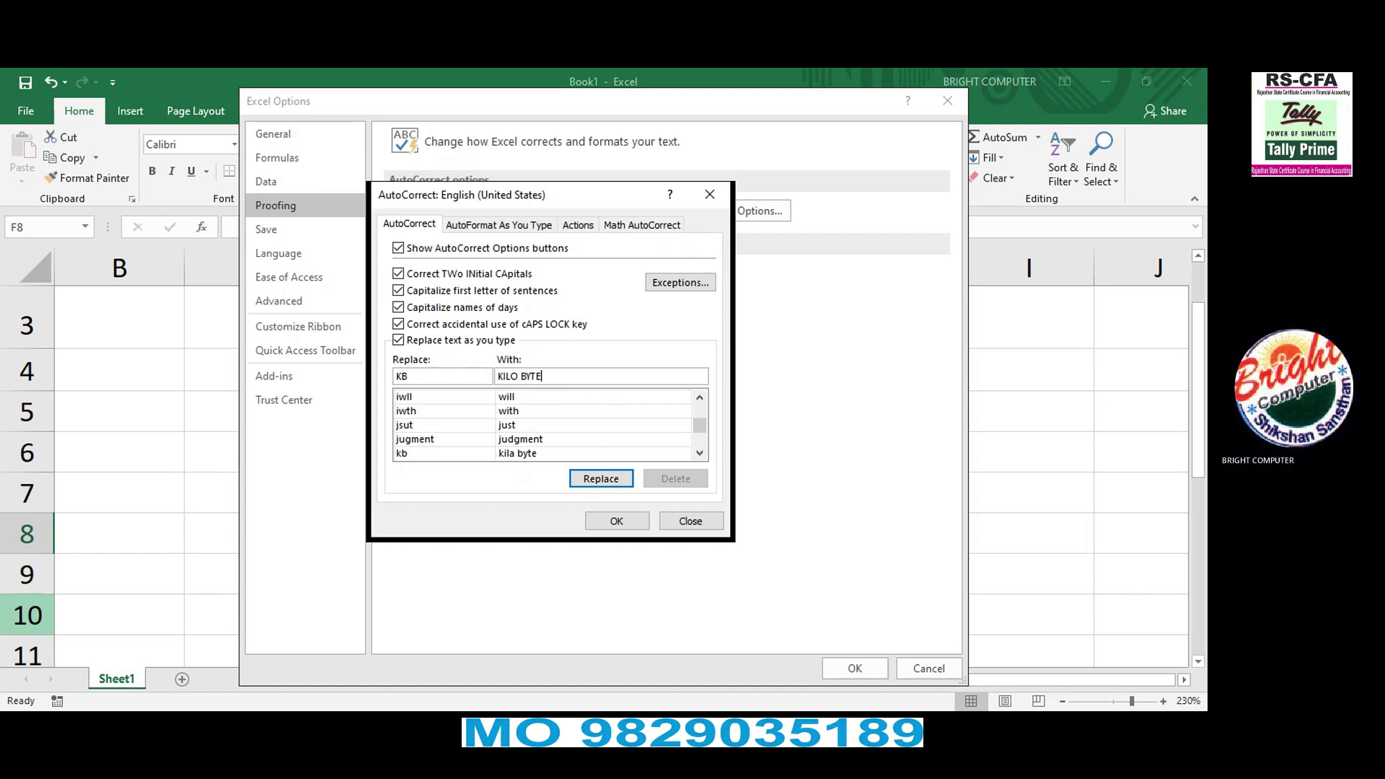
pyautogui.click(617, 523)
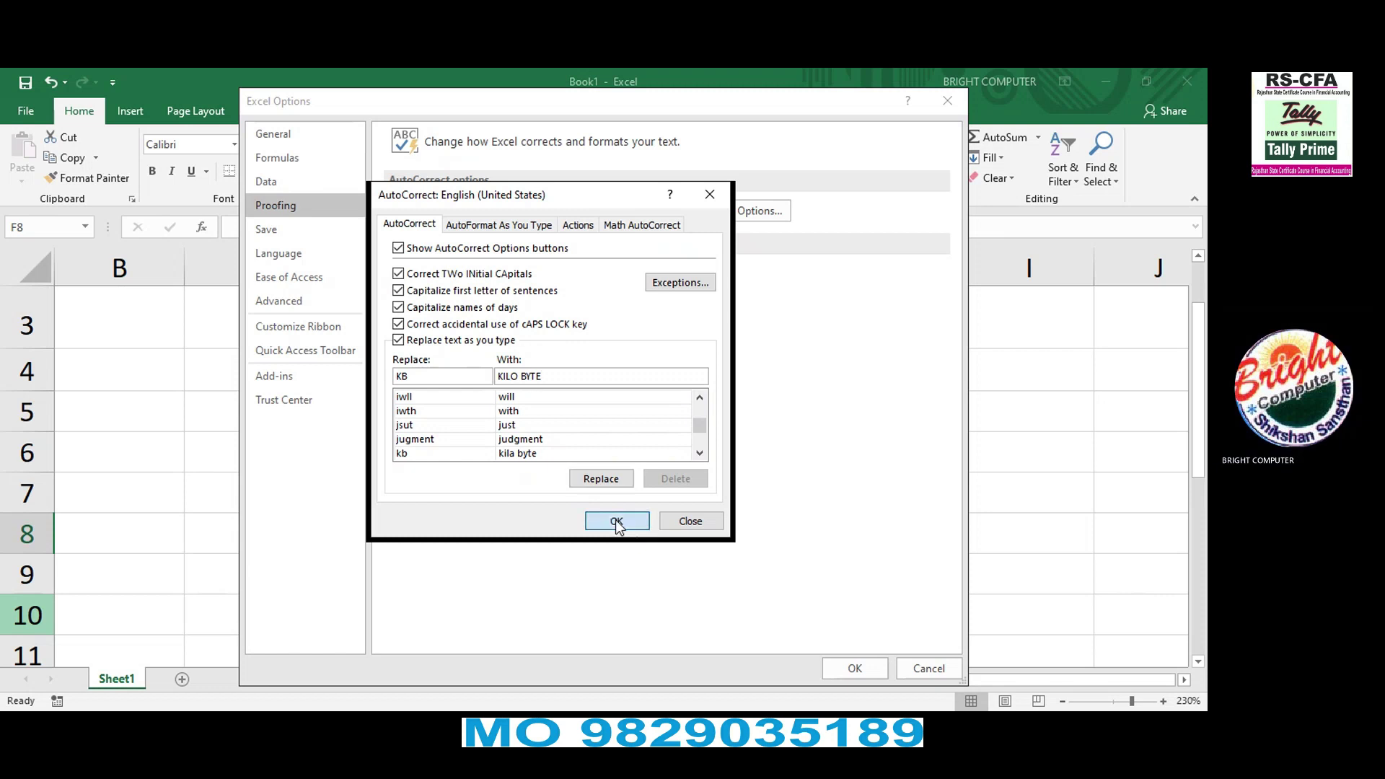
pyautogui.click(638, 448)
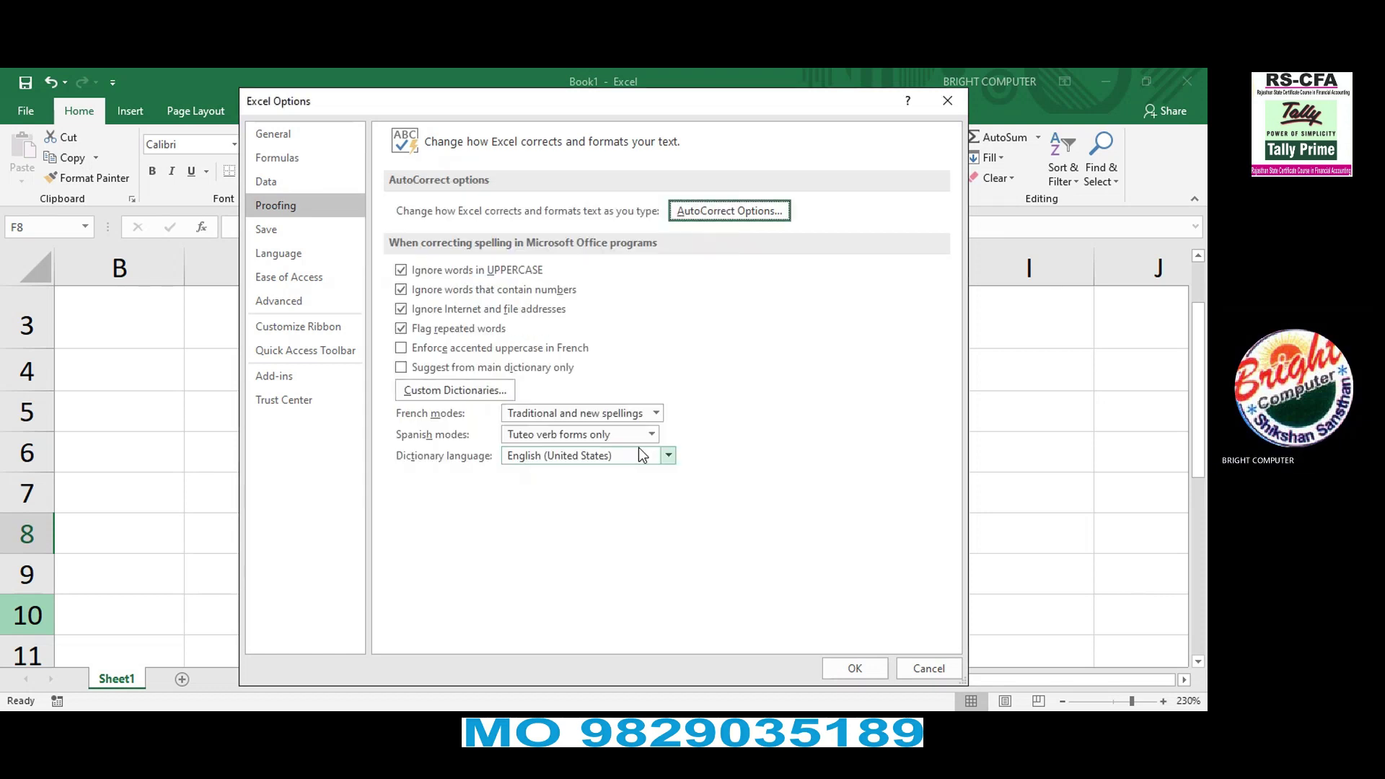
# Step: Add an AutoCorrect entry replacing BK with KILO BYTE, then close the options dialogs
pyautogui.click(696, 208)
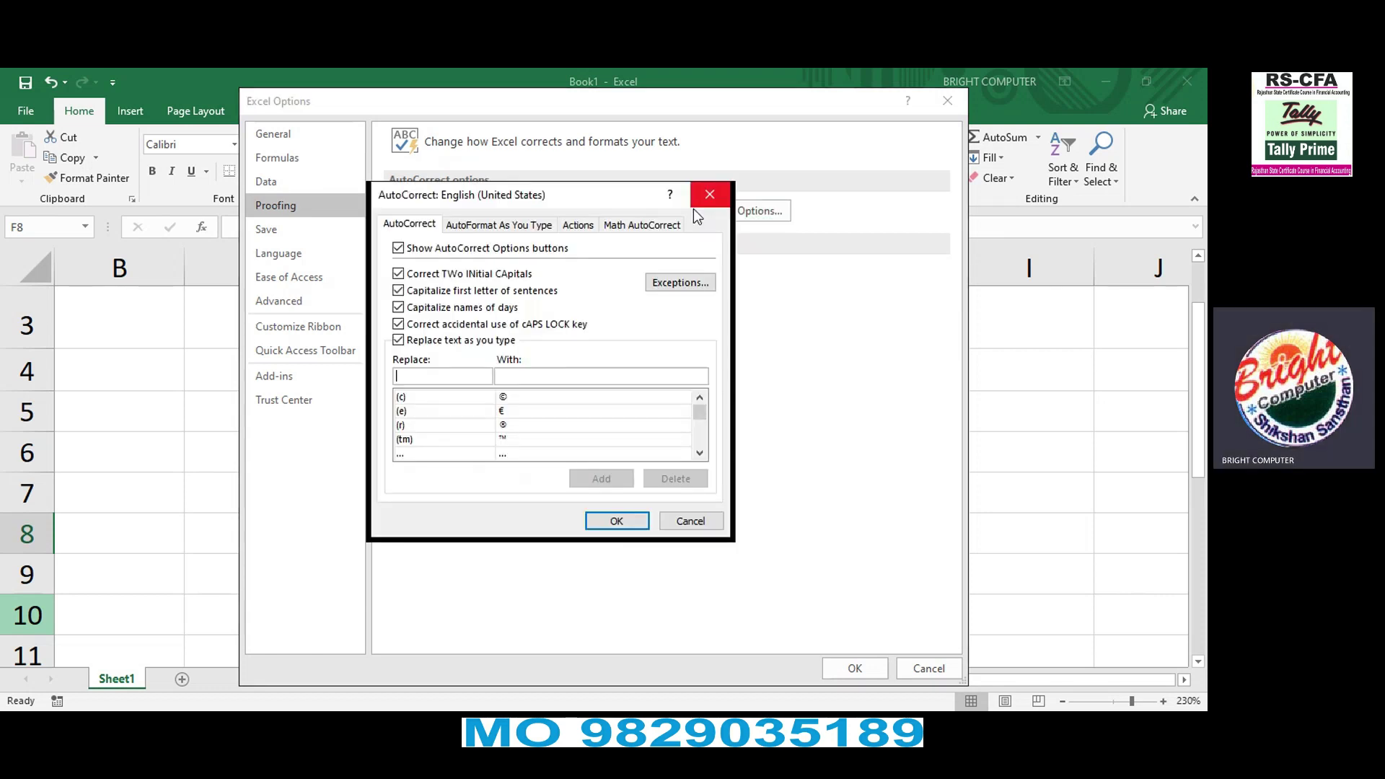
pyautogui.click(421, 376)
pyautogui.write('BK')
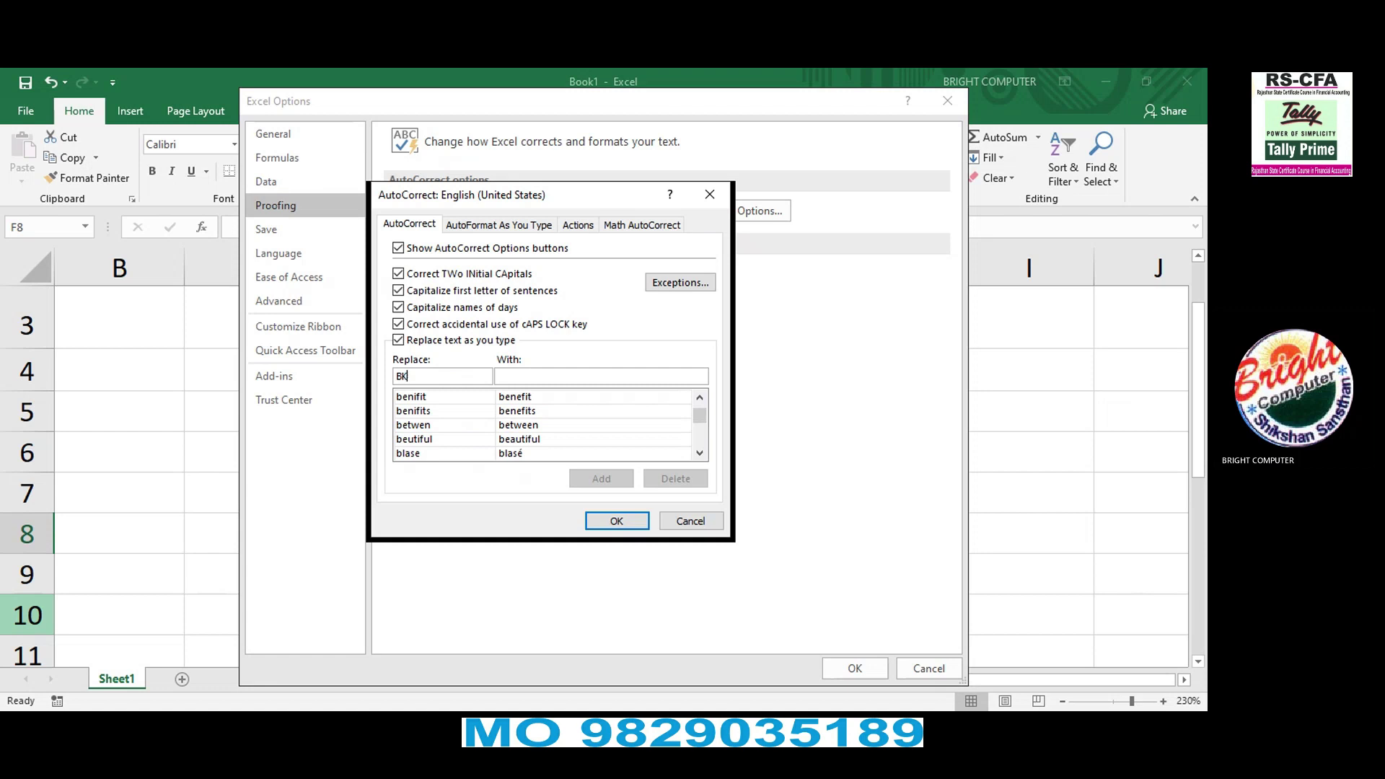
pyautogui.click(507, 372)
pyautogui.write('KI')
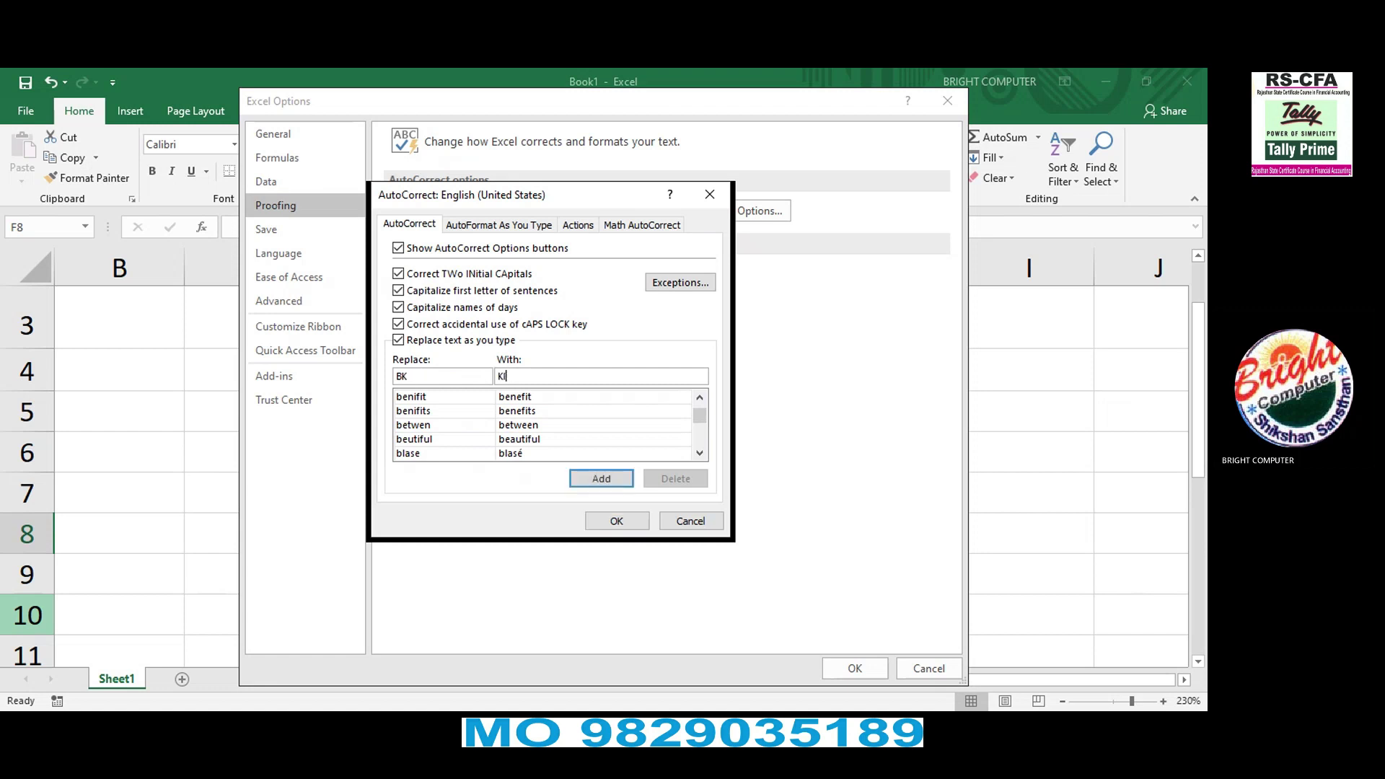
pyautogui.write('LO BYTE')
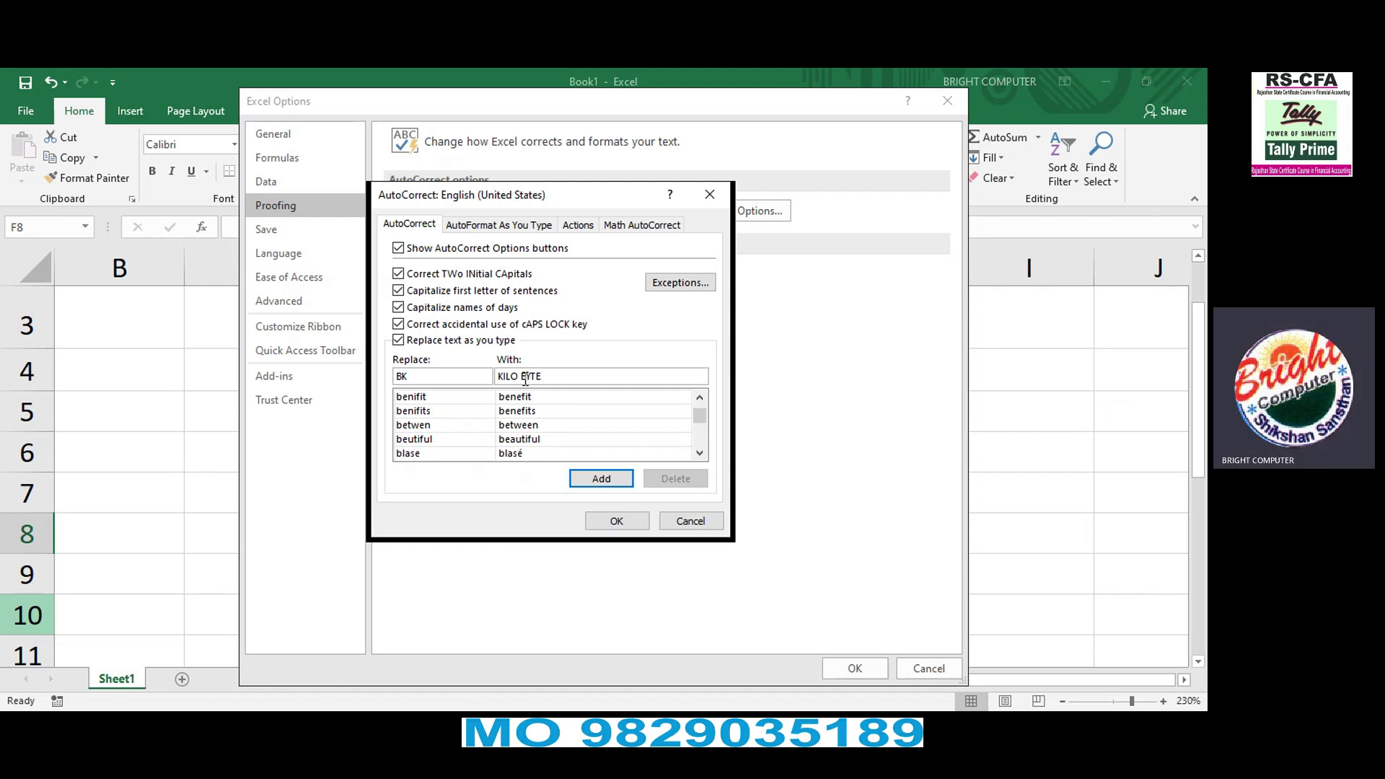
pyautogui.click(582, 479)
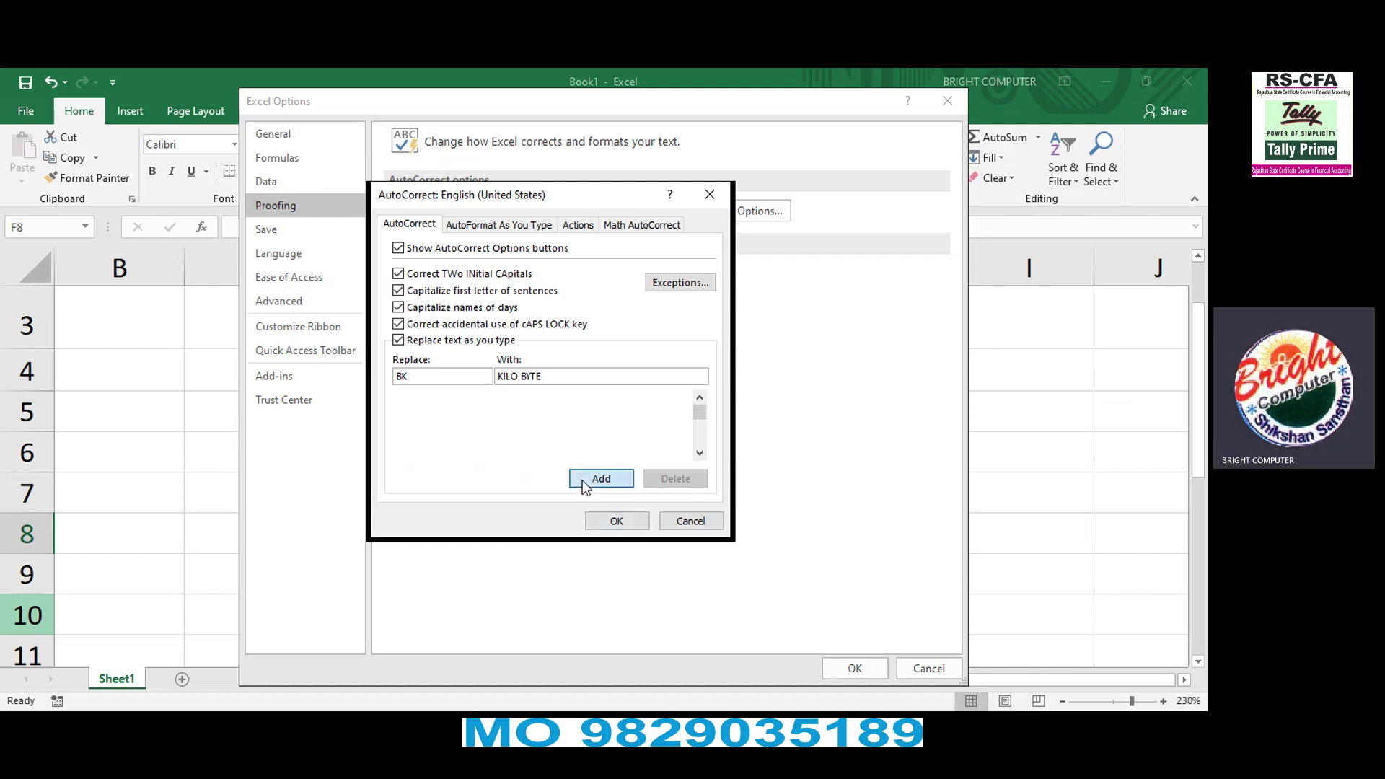
pyautogui.click(604, 523)
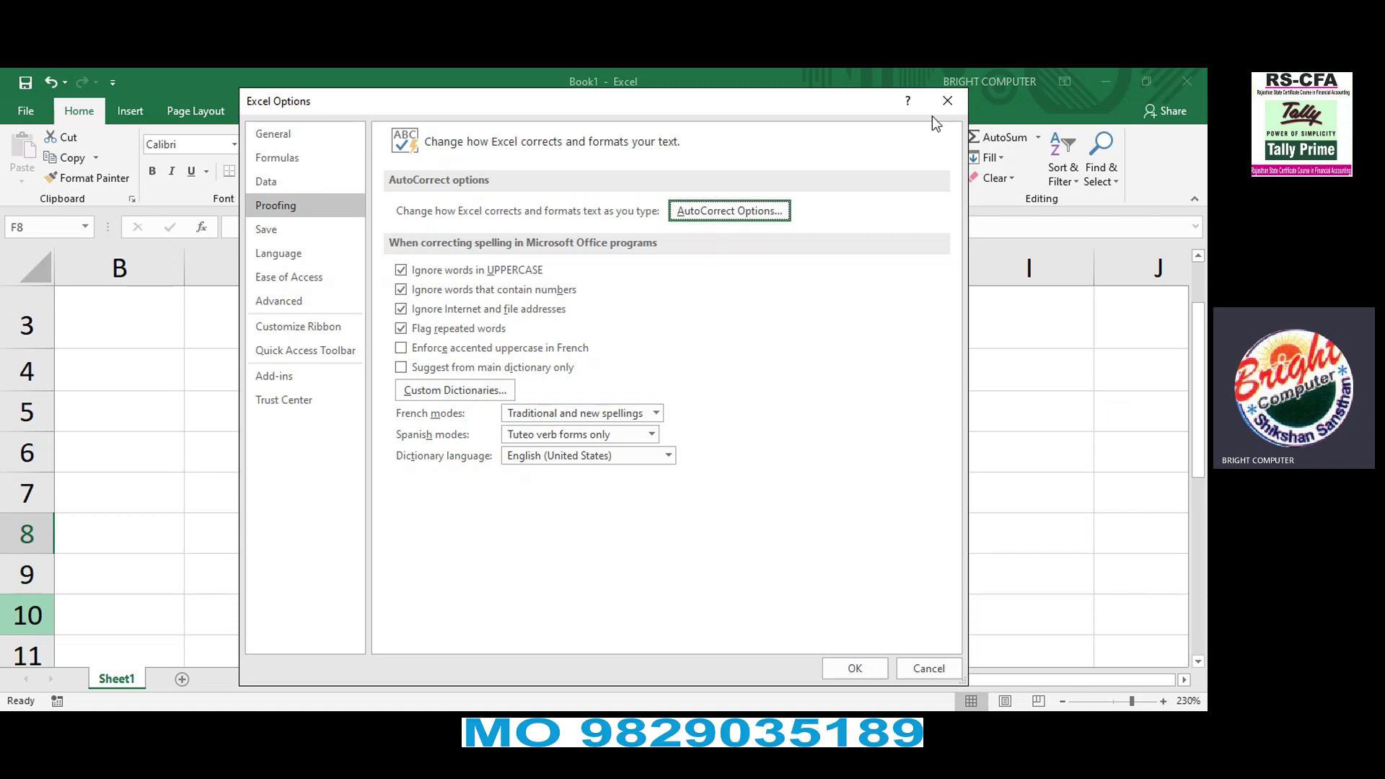
pyautogui.click(946, 104)
# Step: Type CPU, VDU and BK into F8, F9 and F10 so they expand to full terms
pyautogui.click(603, 532)
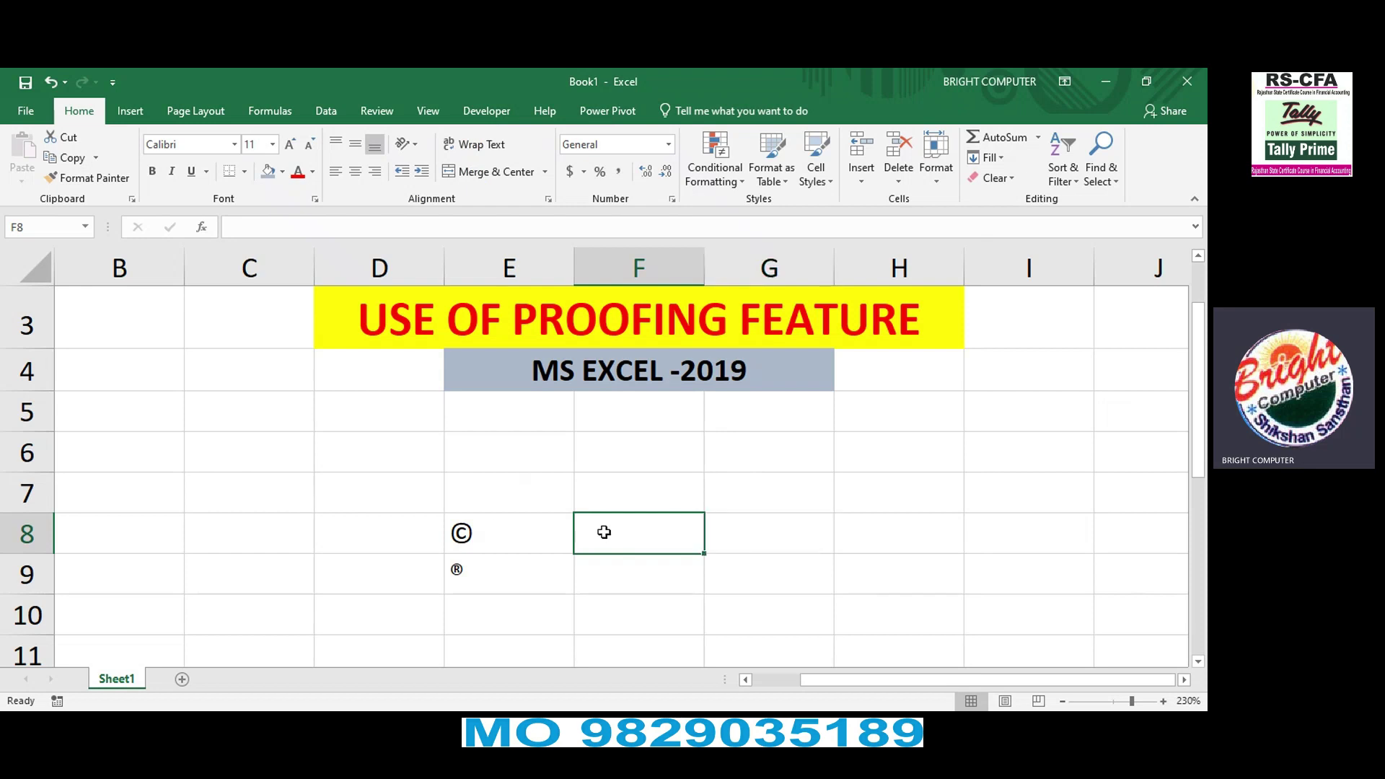
pyautogui.write('CPU')
pyautogui.press('Return')
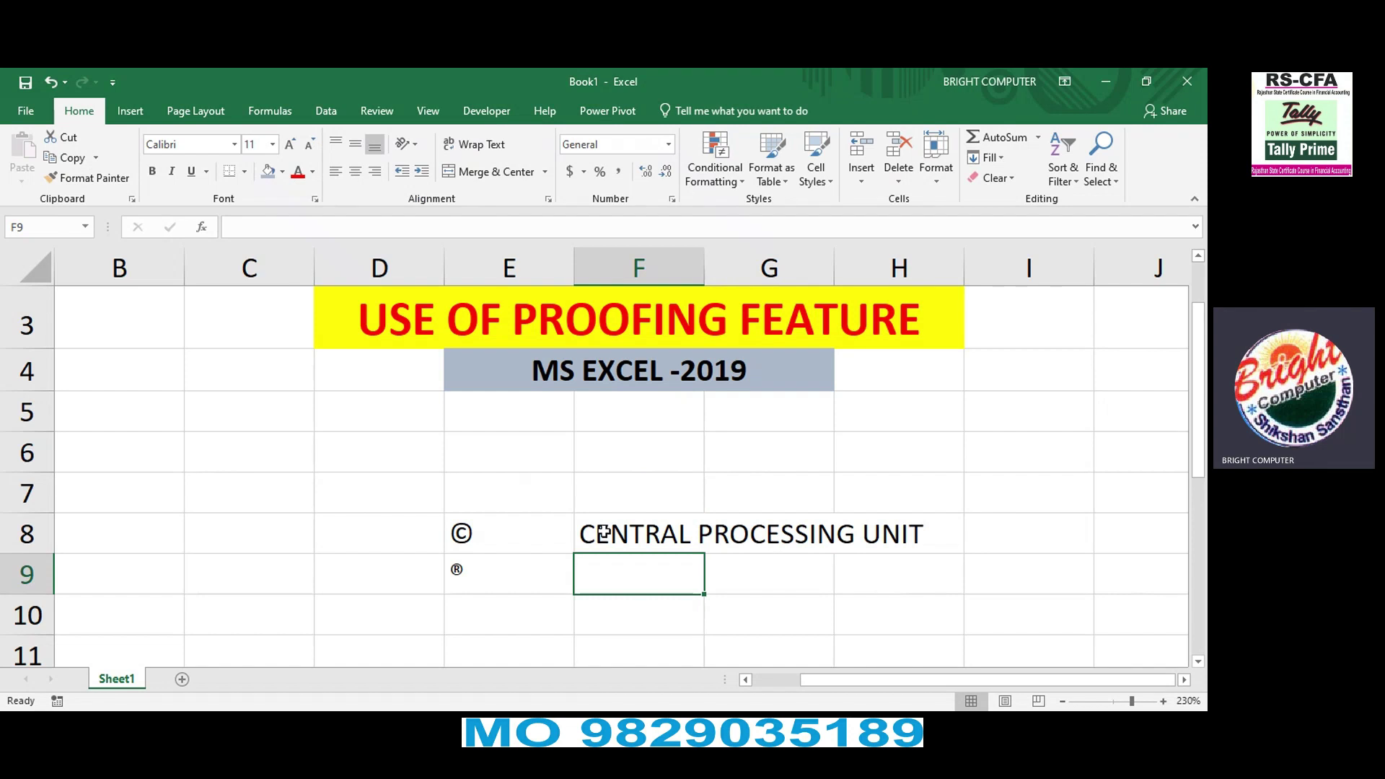
pyautogui.write('VDU')
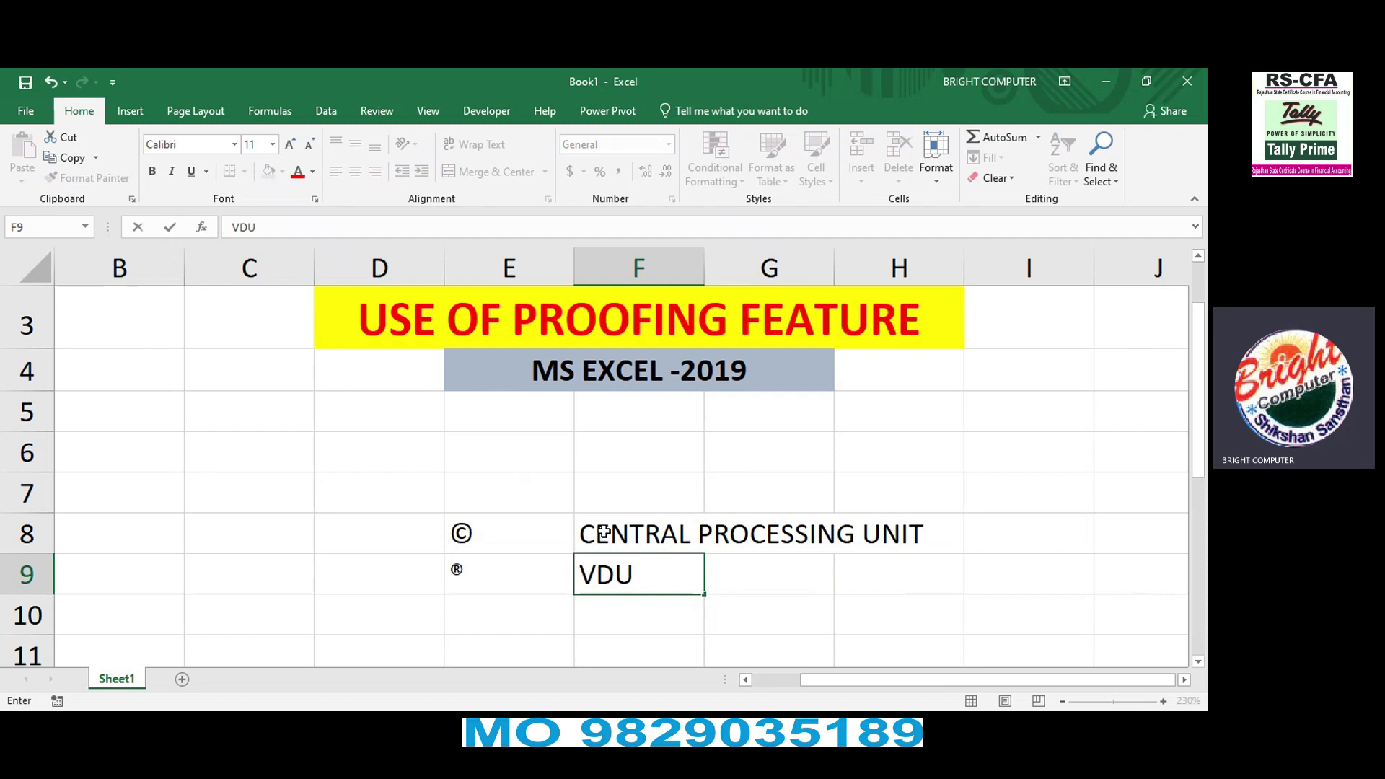
pyautogui.press('Return')
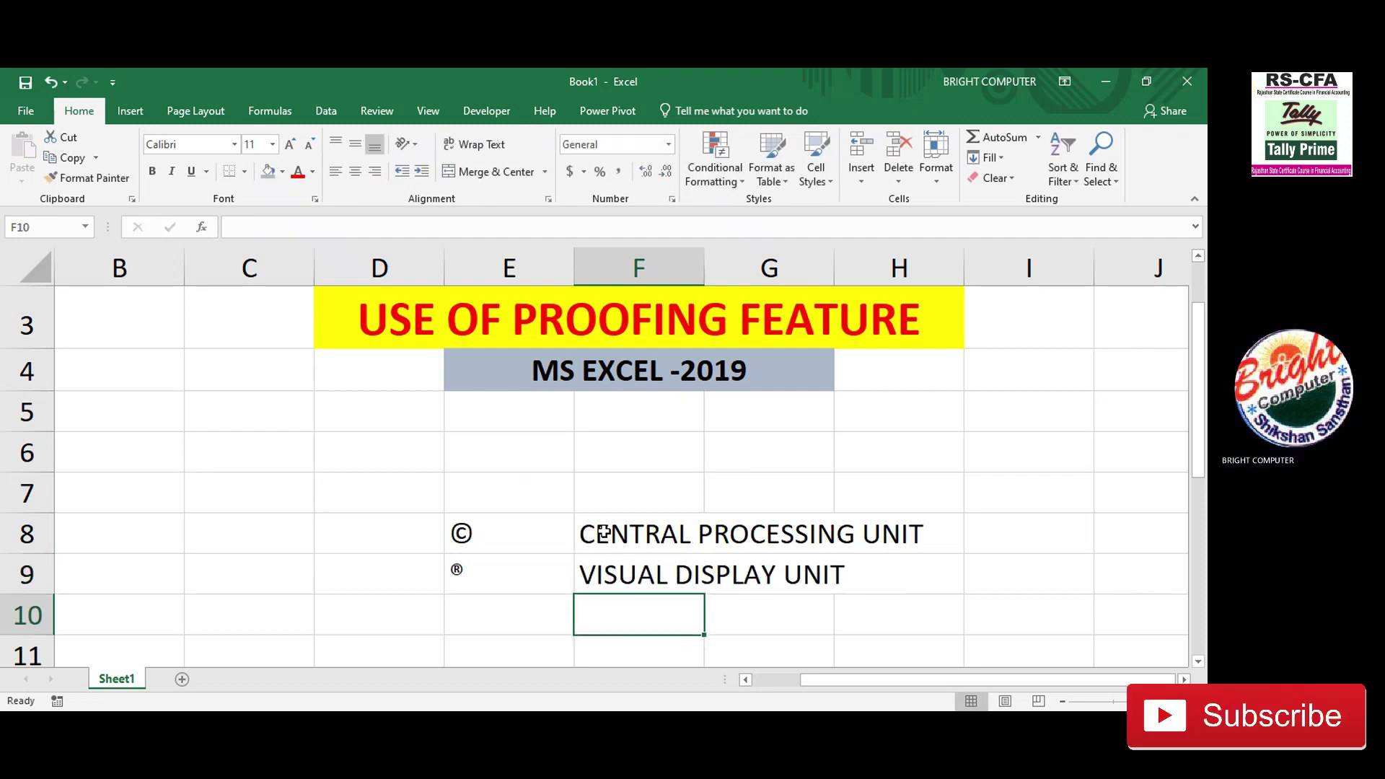
pyautogui.write('BK')
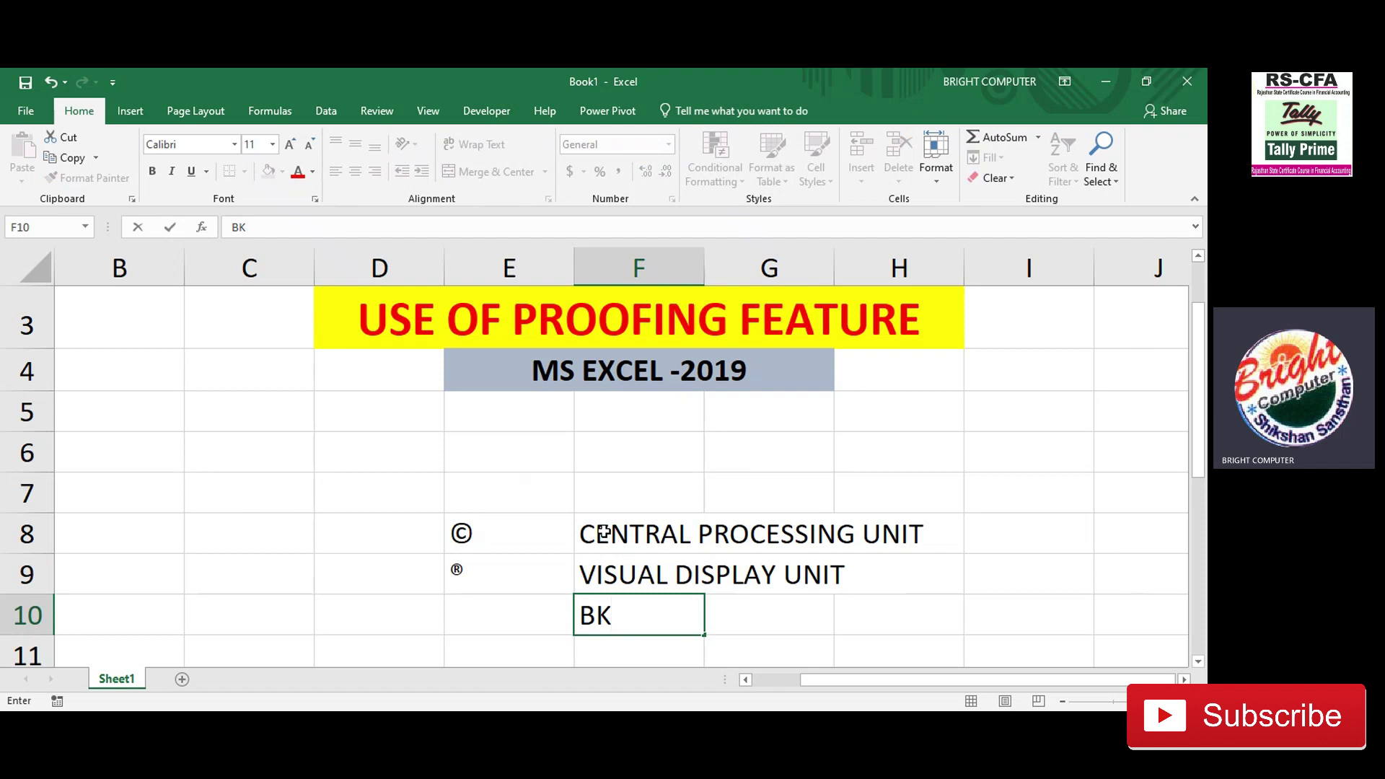
pyautogui.press('Return')
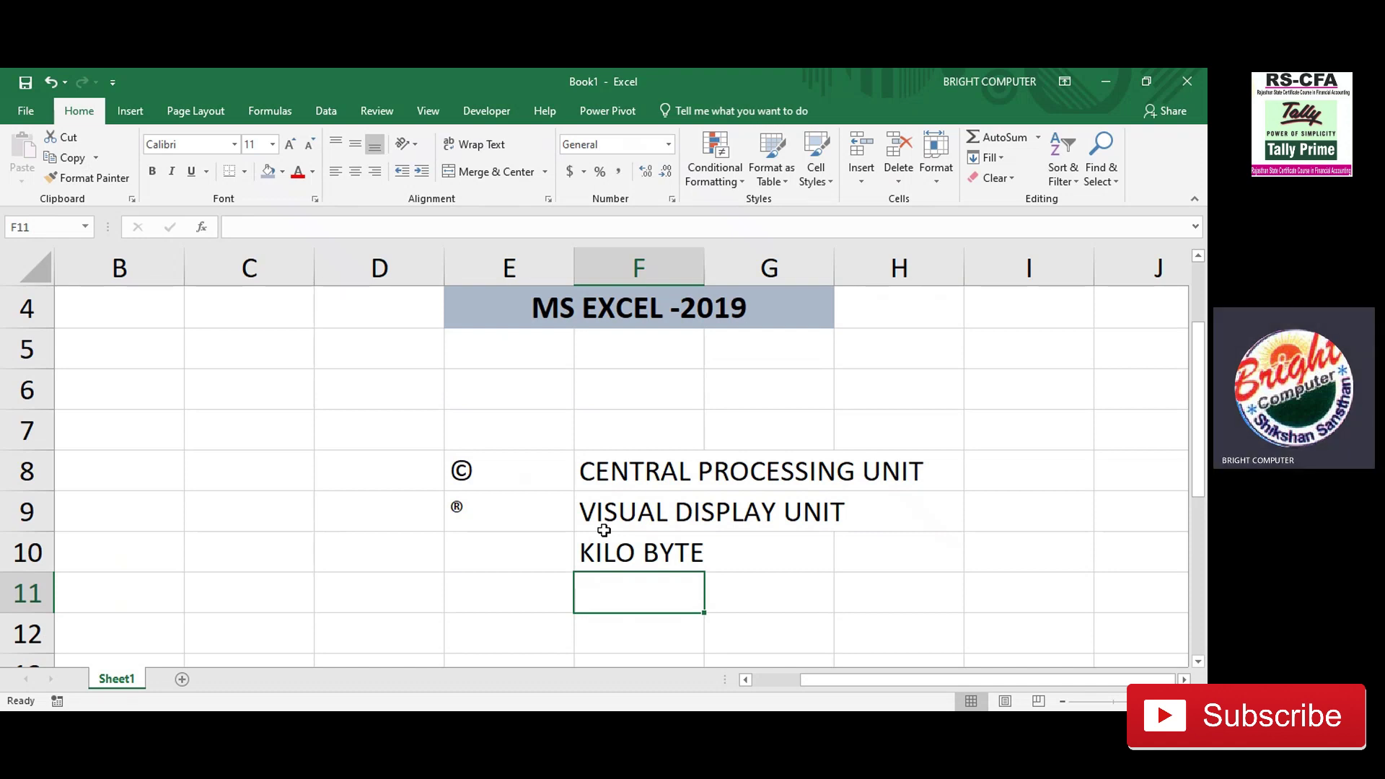
pyautogui.moveTo(595, 470)
pyautogui.mouseDown()
pyautogui.moveTo(819, 566)
pyautogui.moveTo(911, 561)
pyautogui.mouseUp()
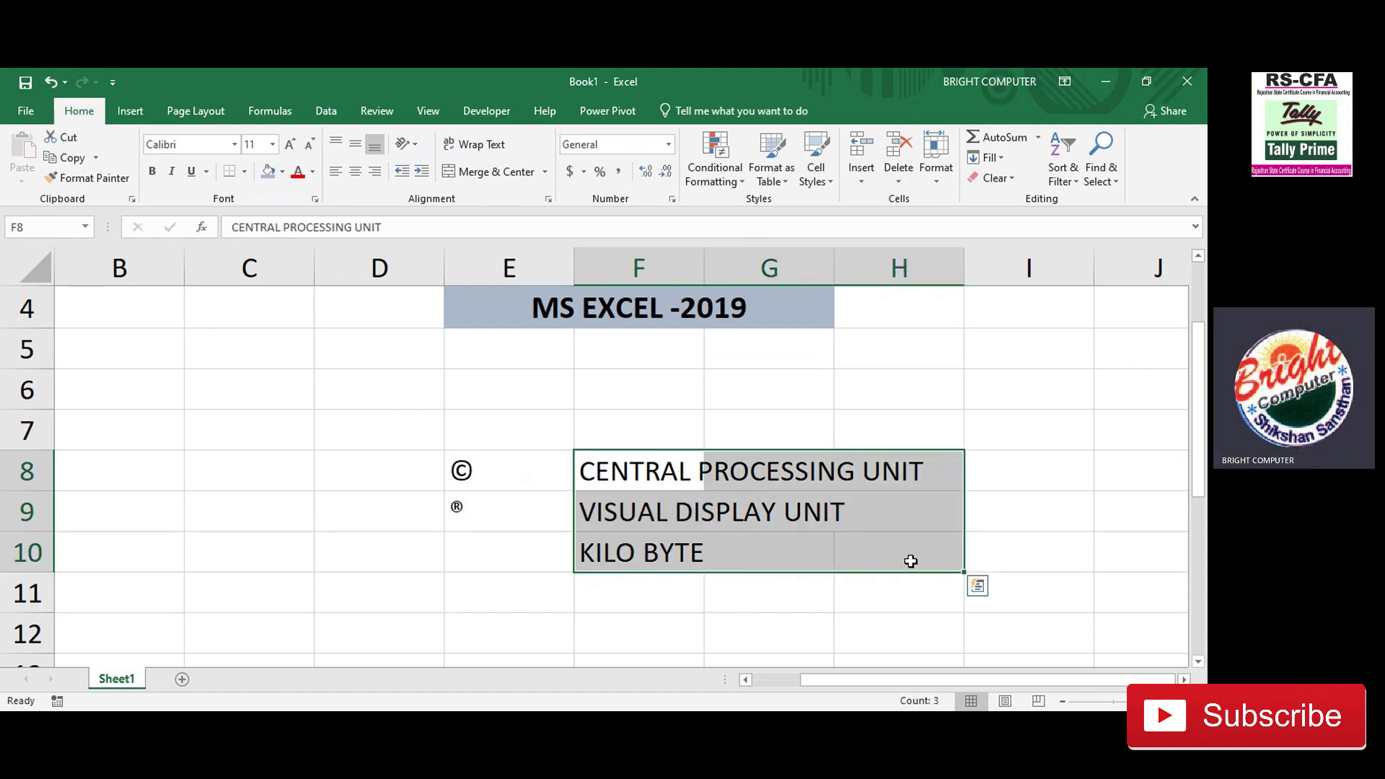
pyautogui.click(623, 470)
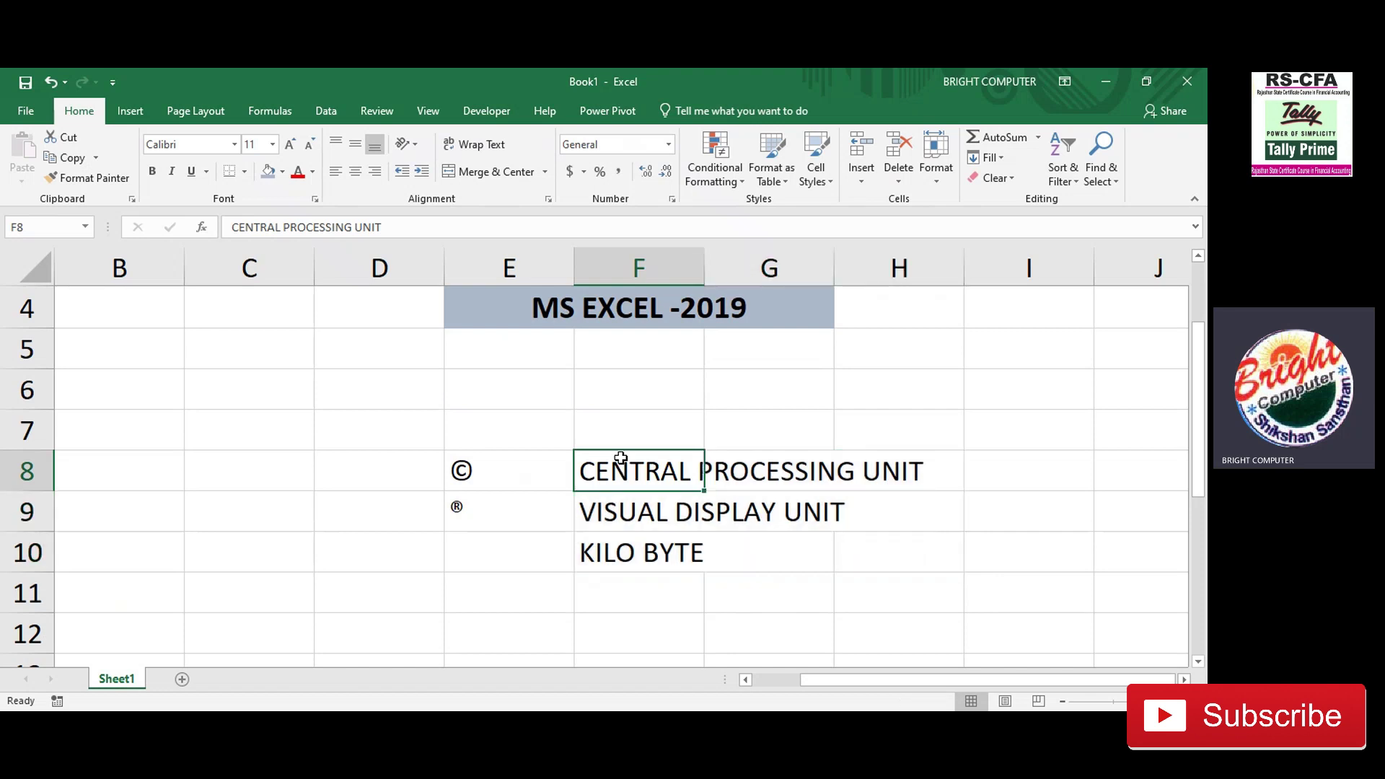